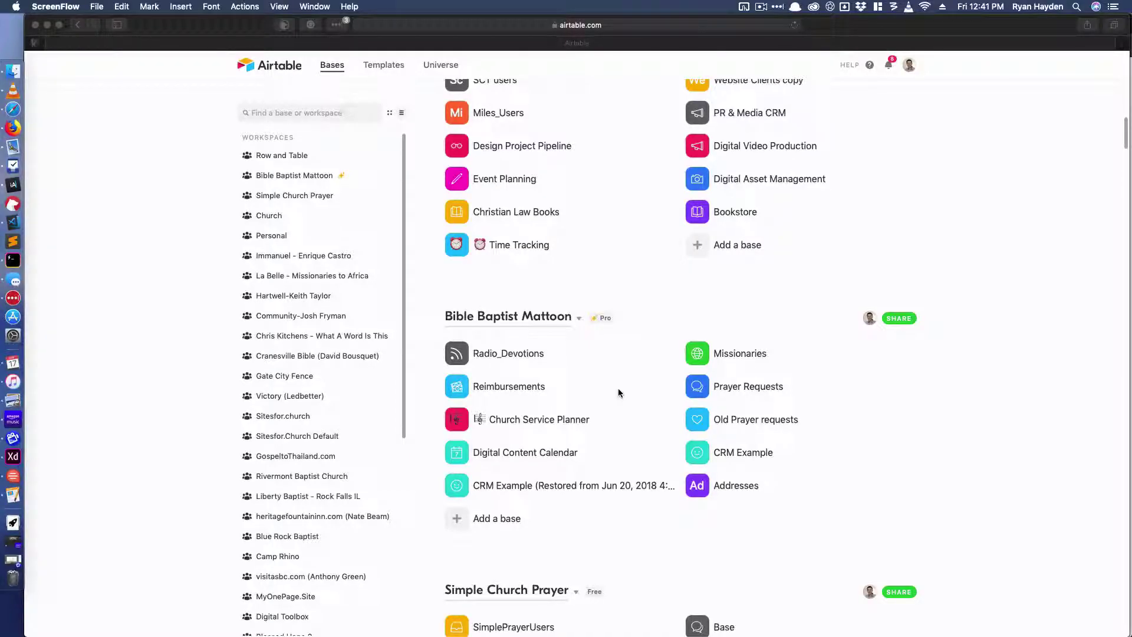
Create a blank base named 'Time Tracking Example' with a 💰 emoji before its name.
left_click(705, 243)
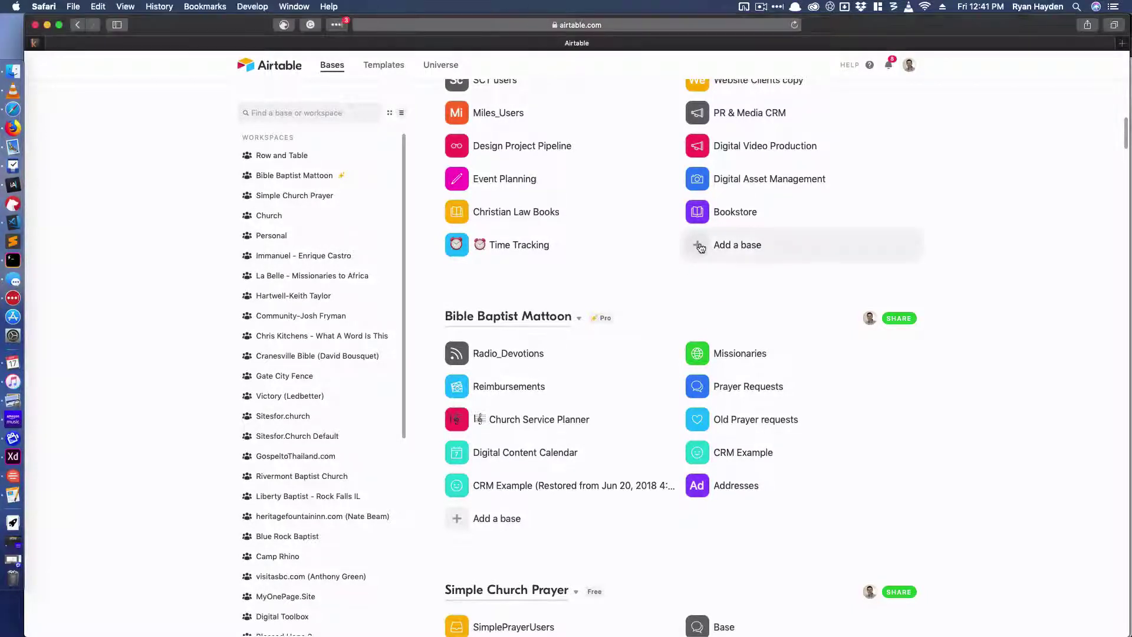
left_click(705, 243)
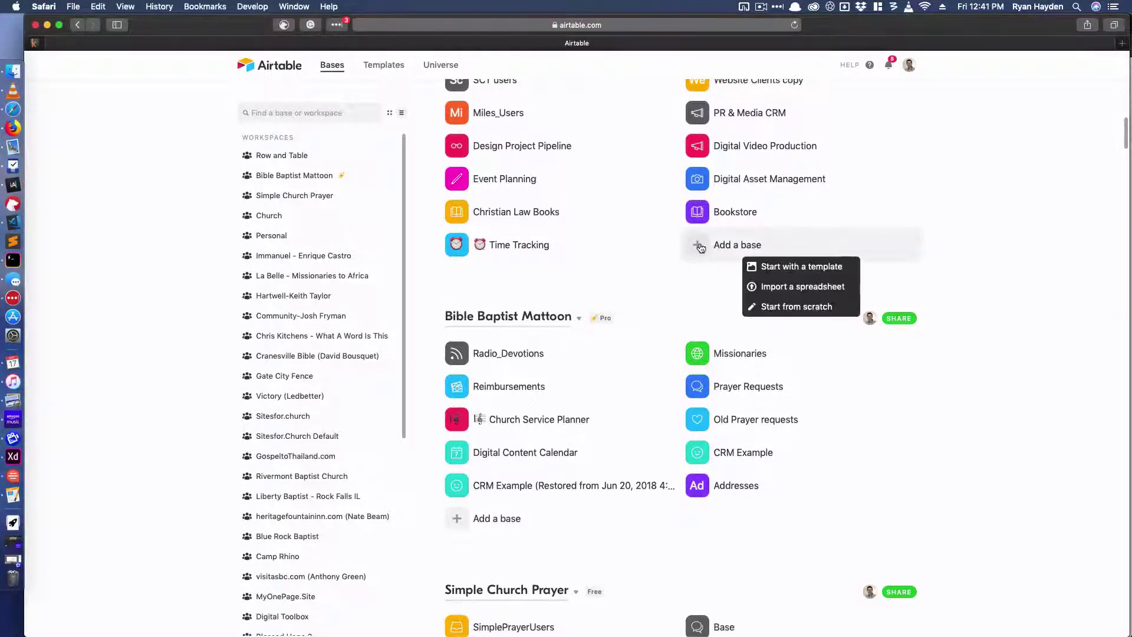
left_click(798, 307)
type("Tim")
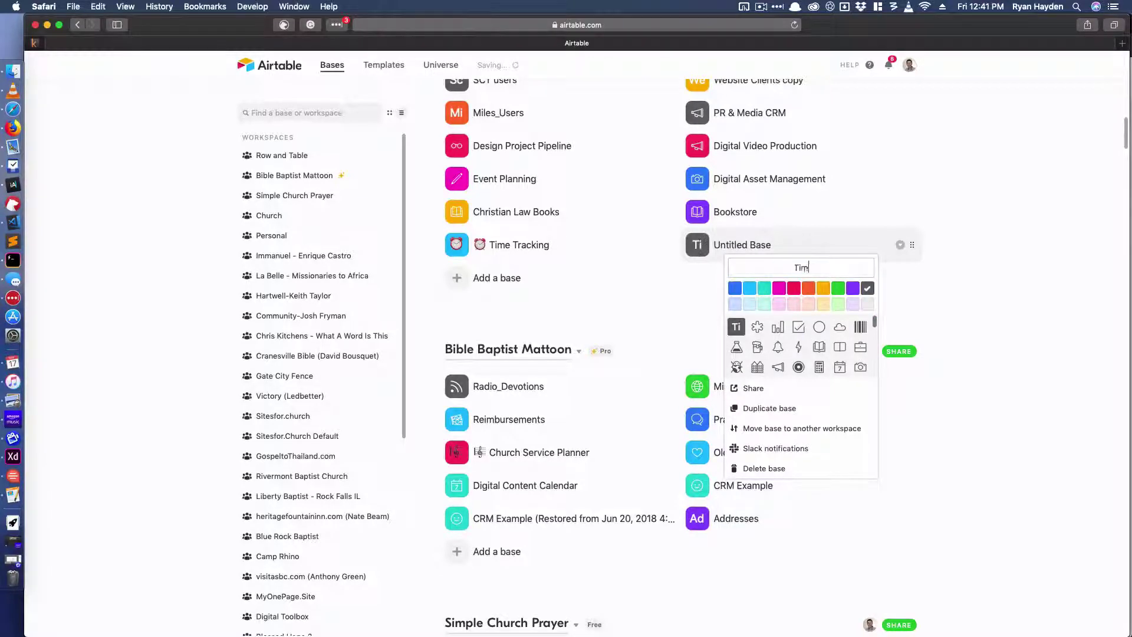
type("e Tracking Example")
key("ctrl+super+space")
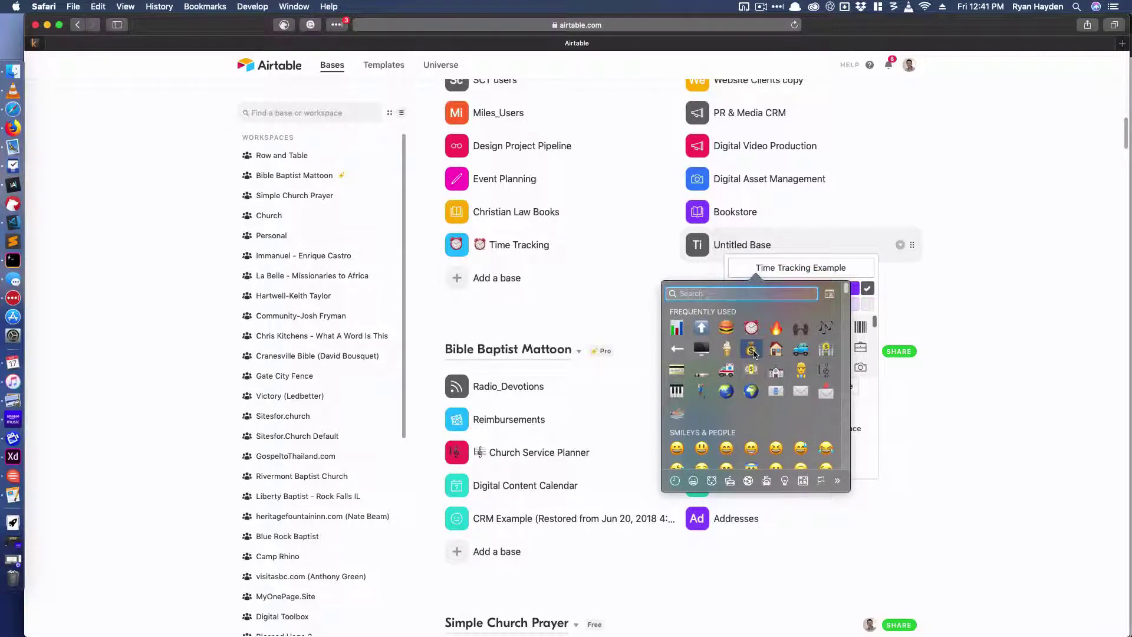
key("Escape")
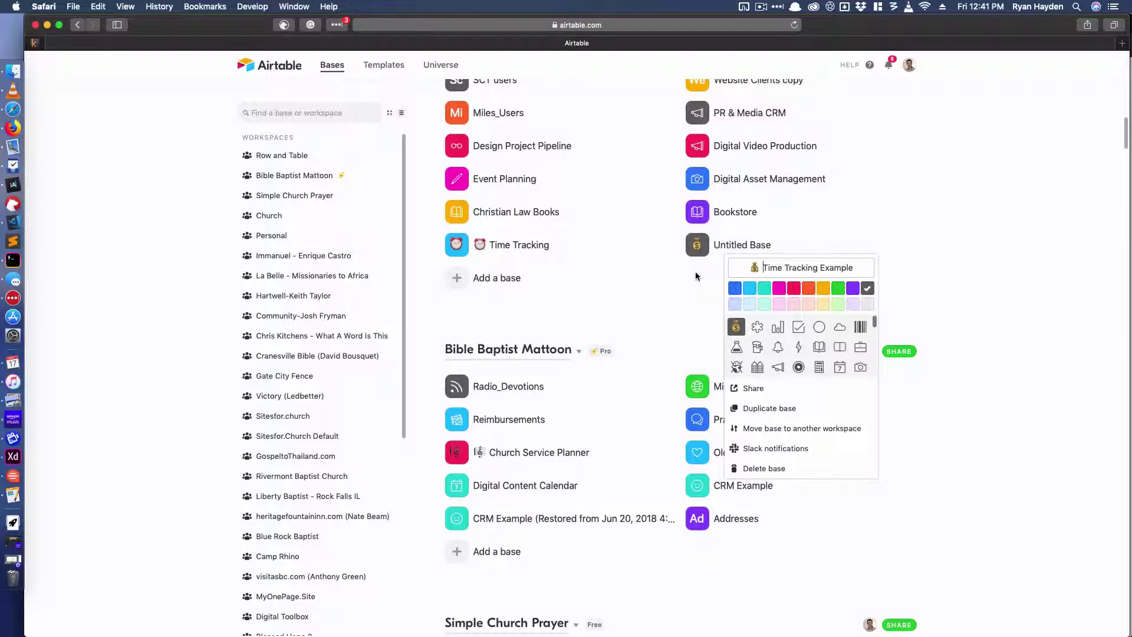
left_click(690, 275)
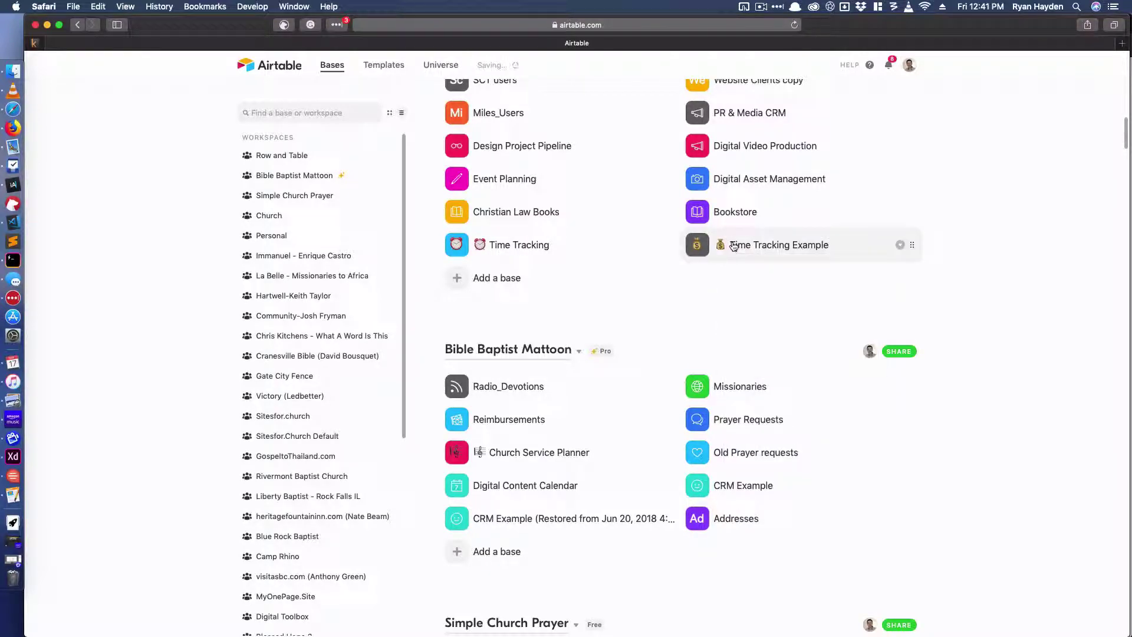
Open the new base and rename Table 1 to 'Entries'.
left_click(784, 253)
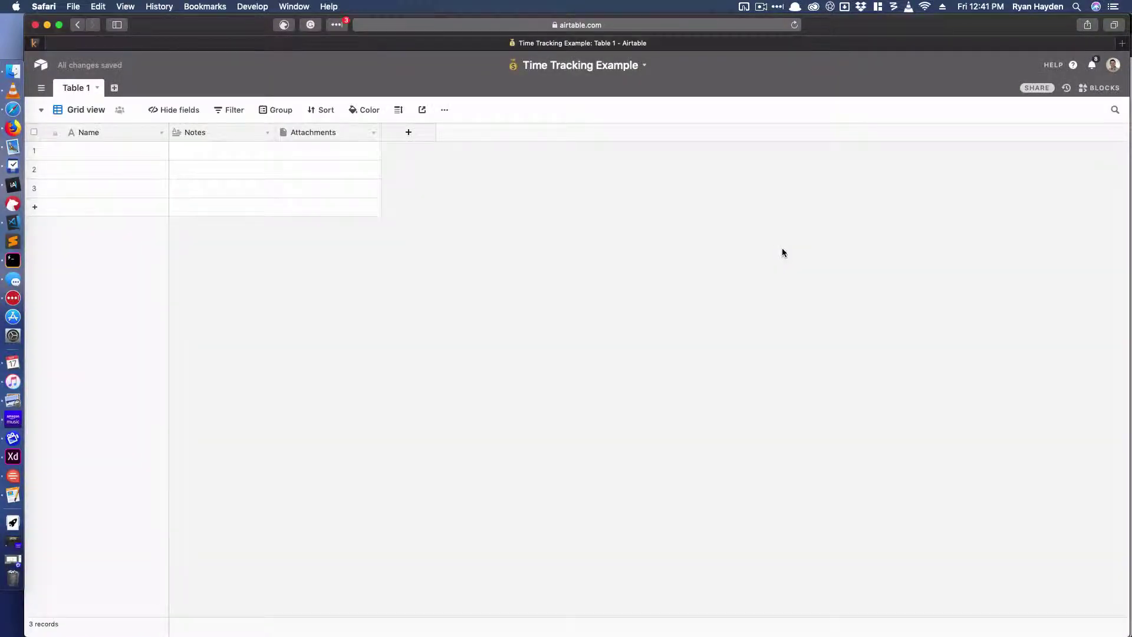
left_click(97, 87)
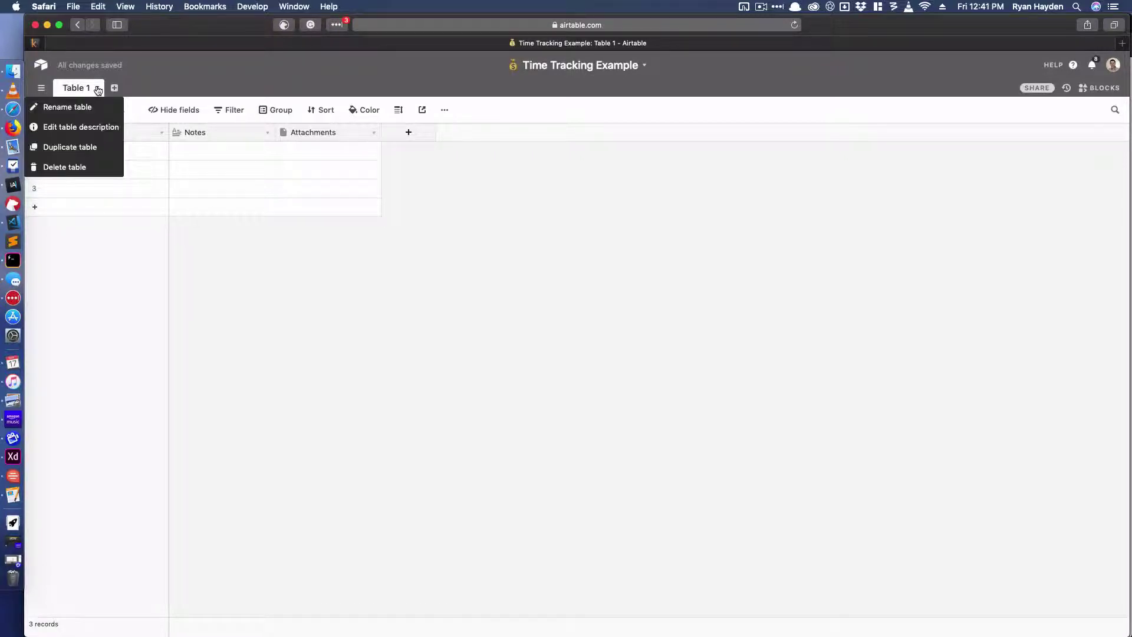
left_click(96, 107)
type("Entries")
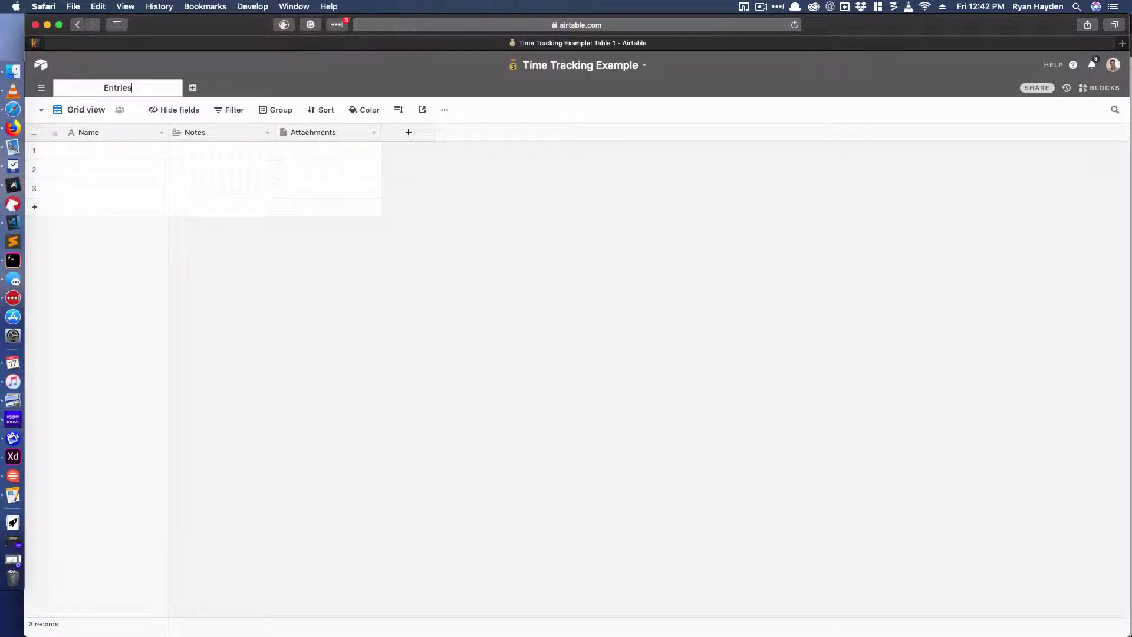
key("Return")
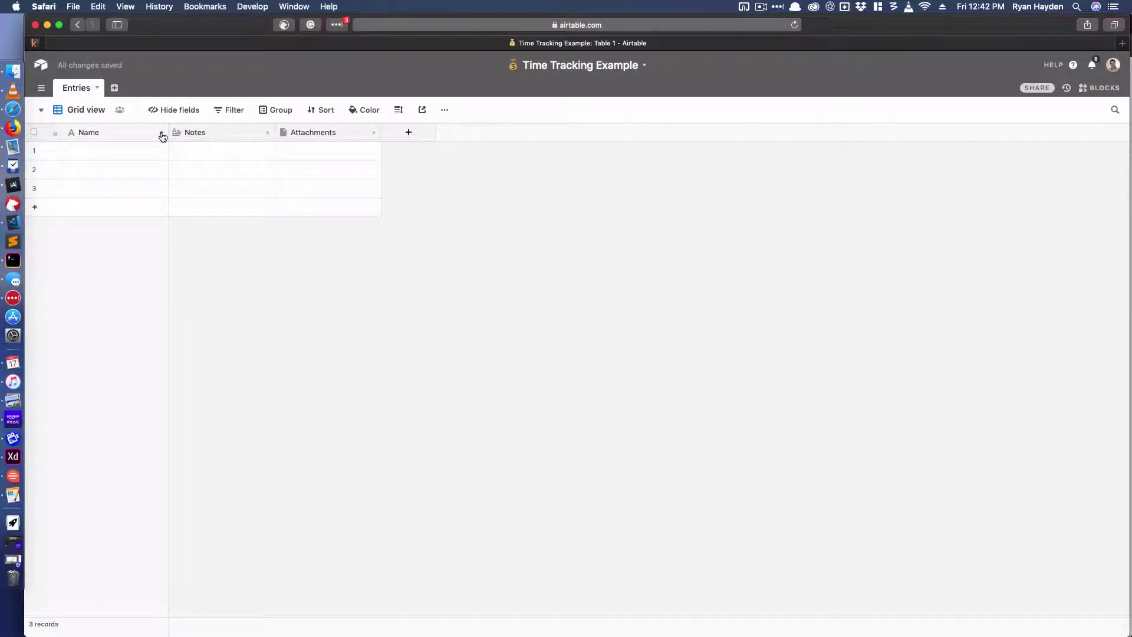
Turn the Name field into a 'Start Time' Date field that includes time.
left_click(162, 135)
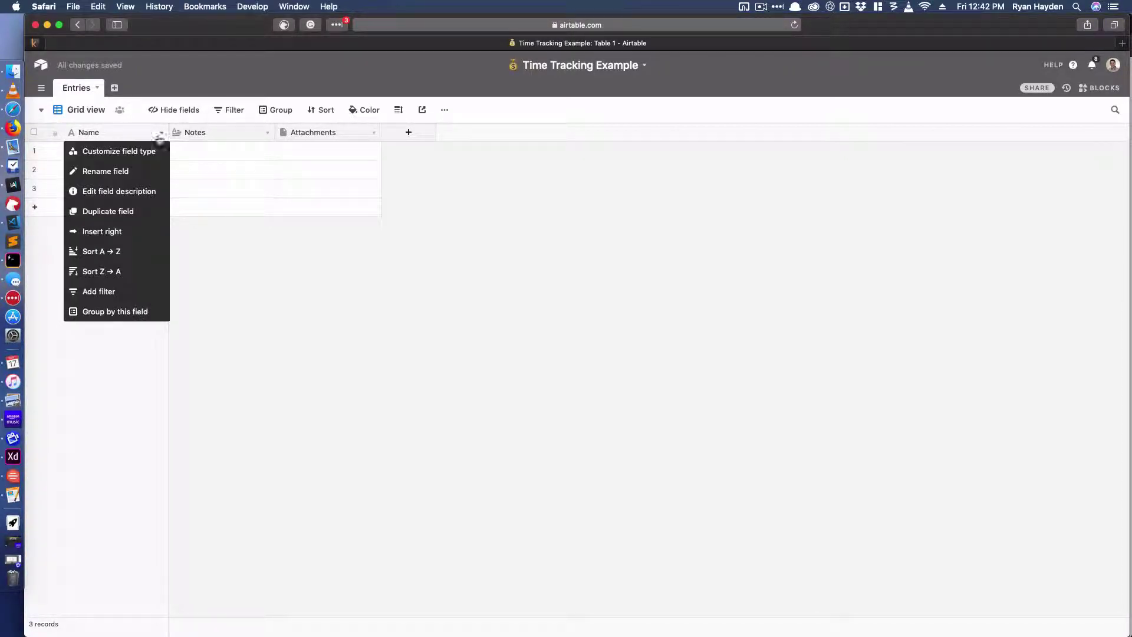
left_click(143, 153)
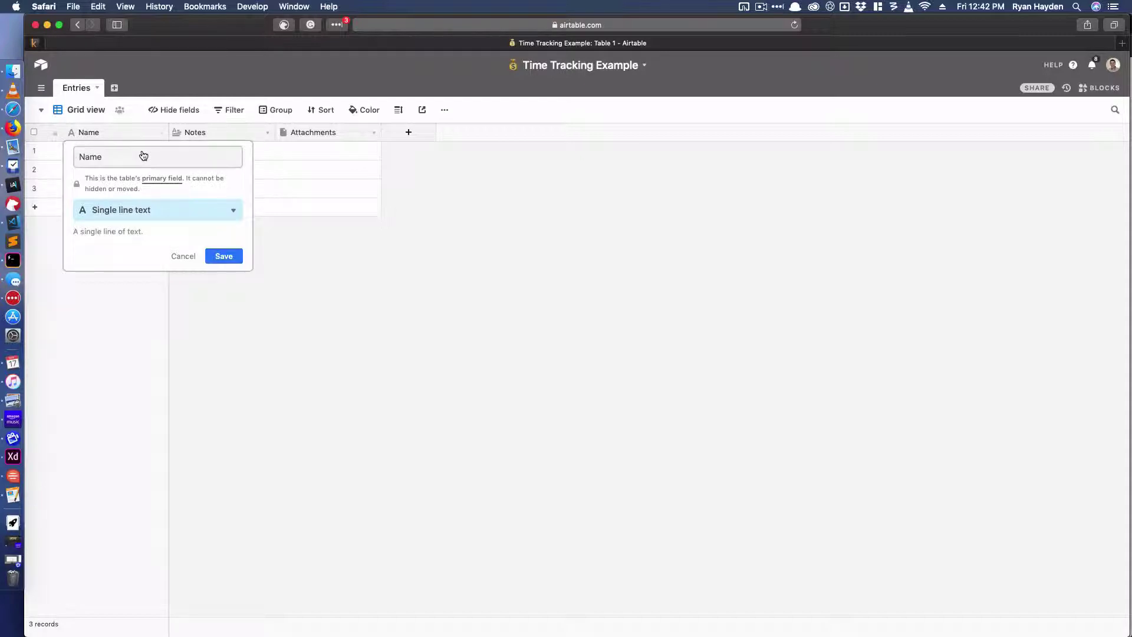
left_click(131, 165)
type("Start Ti")
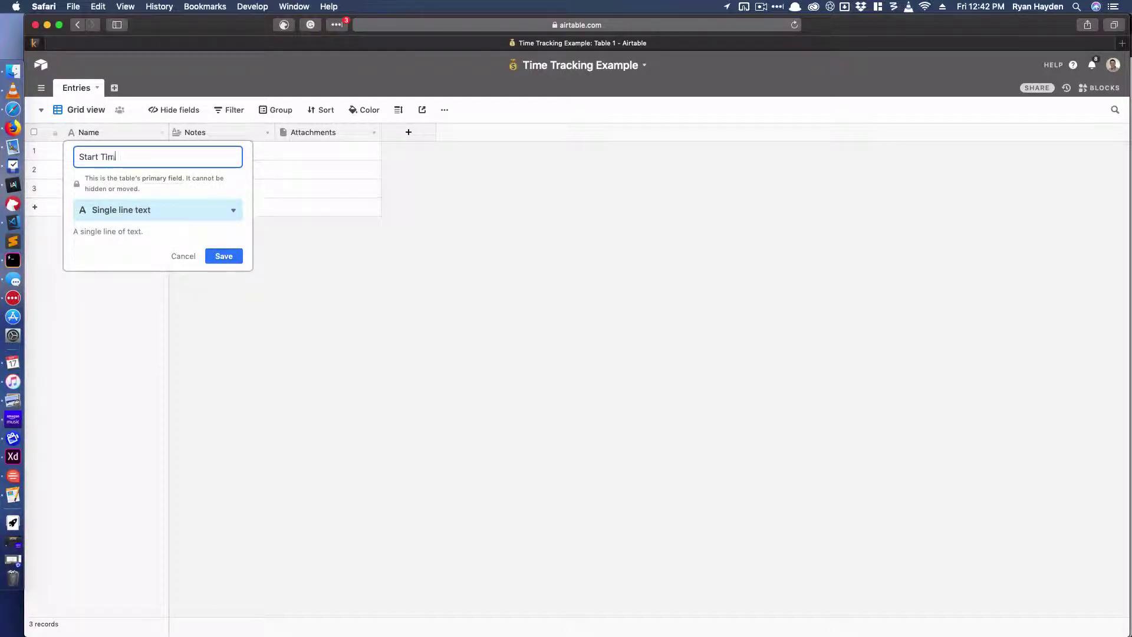
left_click(195, 216)
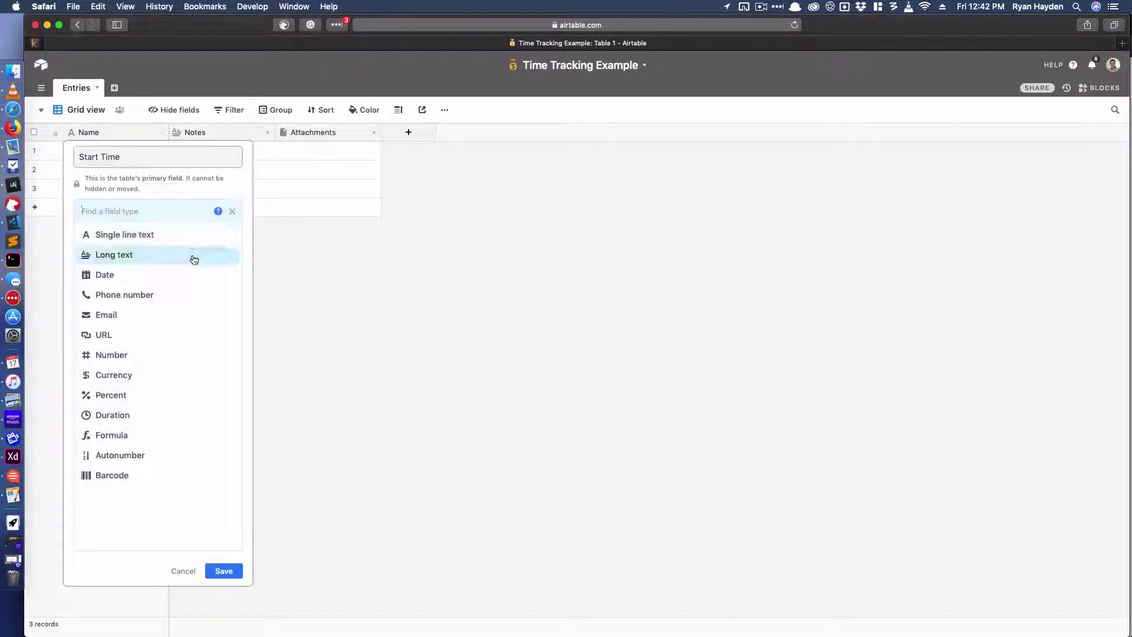
left_click(192, 275)
left_click(108, 299)
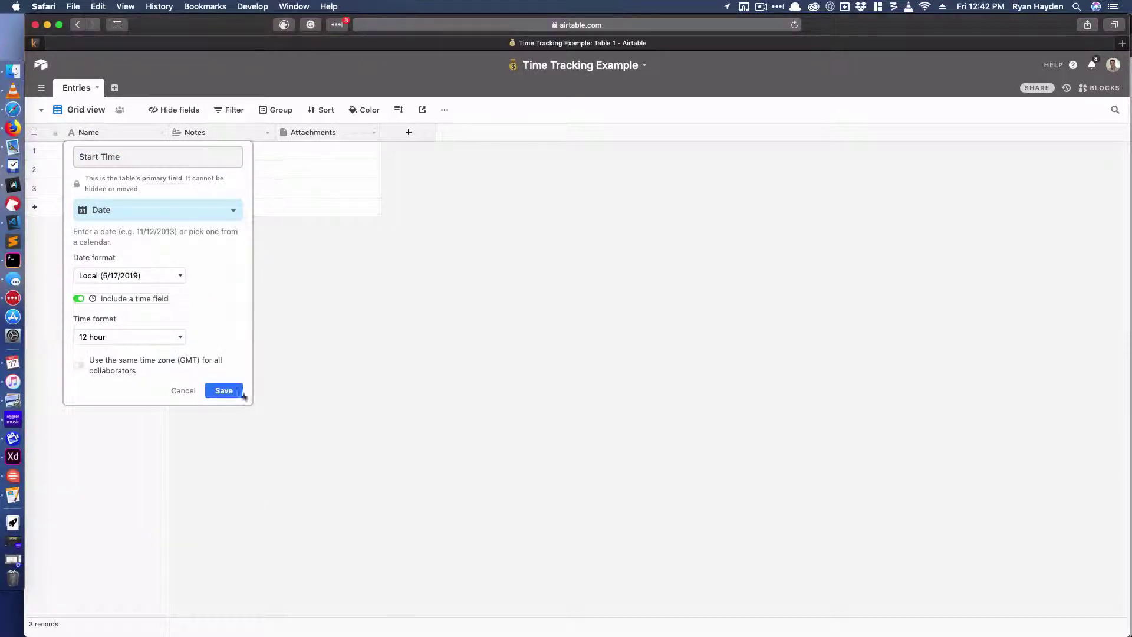
left_click(235, 391)
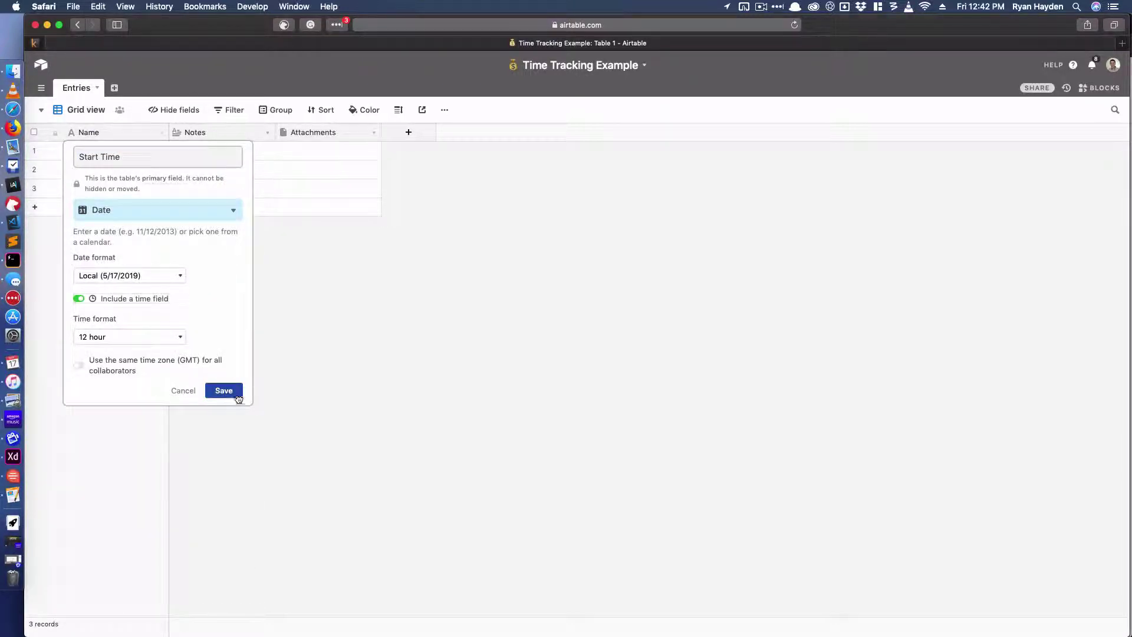
Insert an 'End Time' Date field with time to the right of Start Time.
left_click(160, 132)
left_click(141, 232)
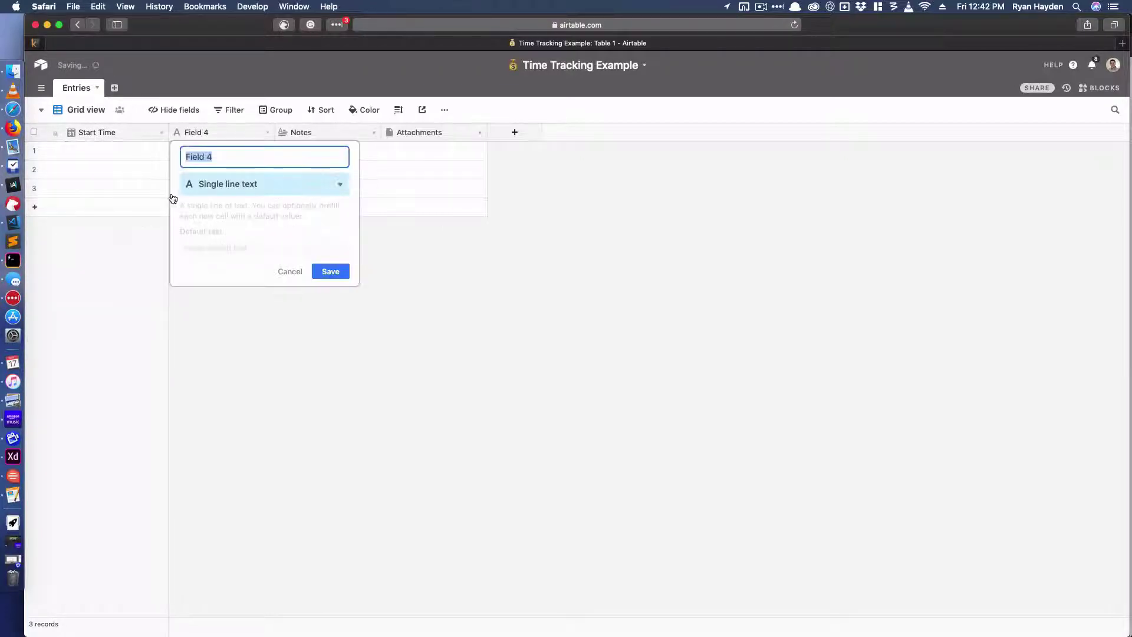
type("End Time")
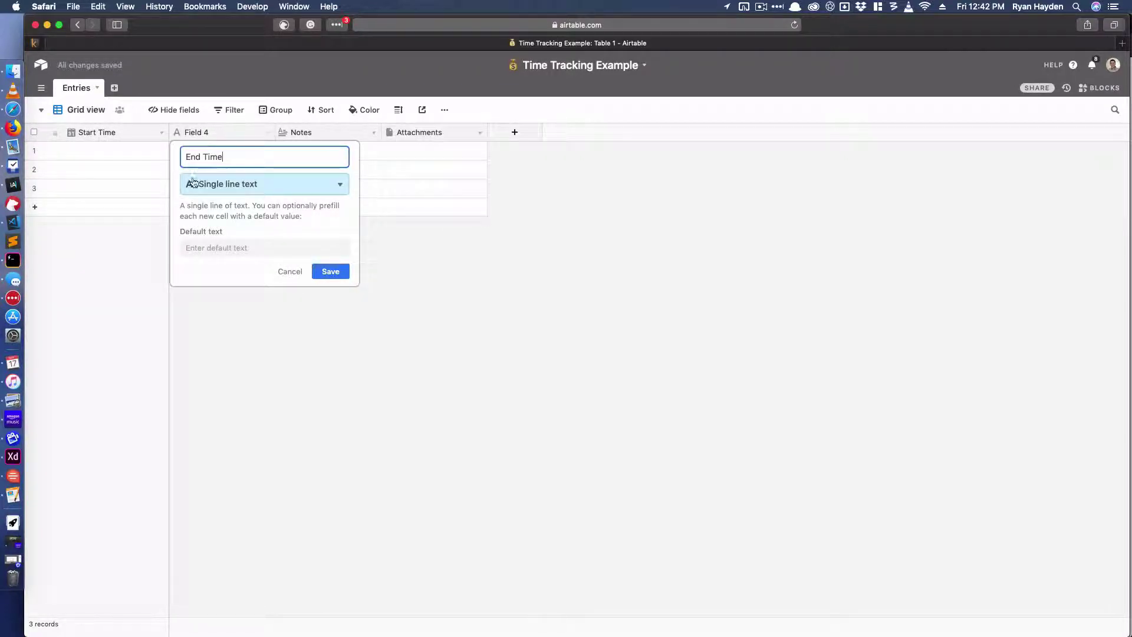
left_click(236, 184)
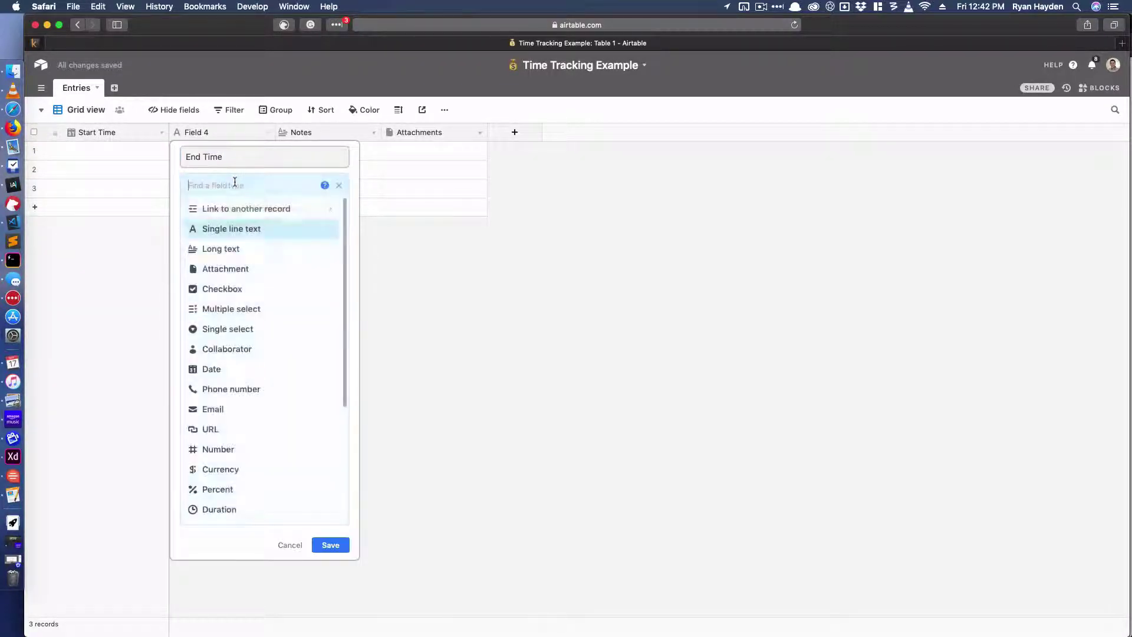
left_click(260, 369)
left_click(230, 275)
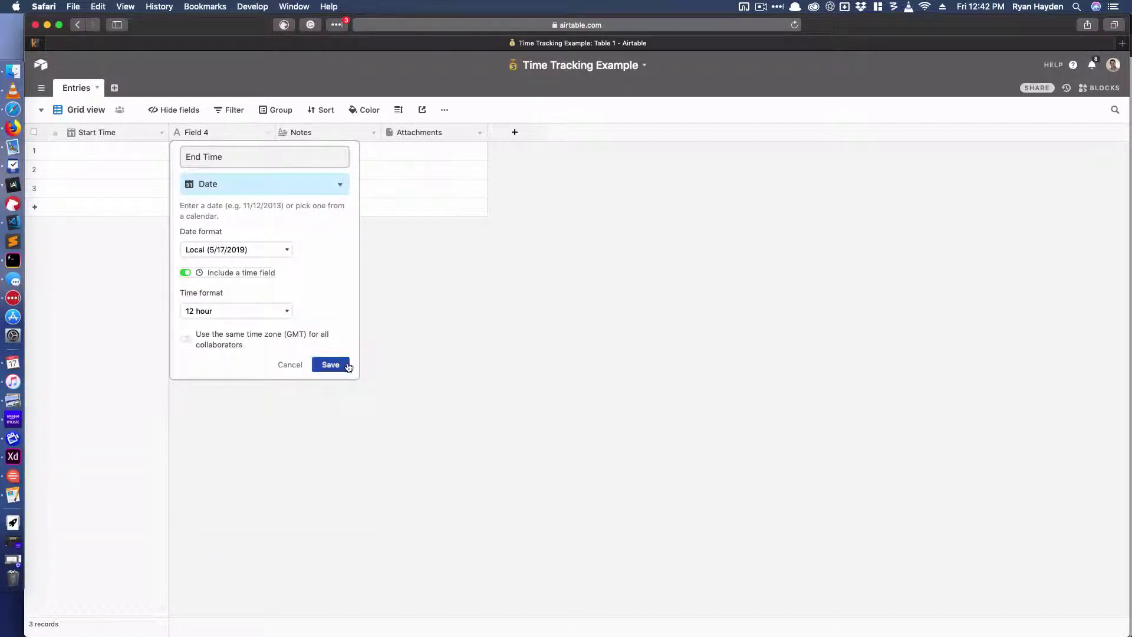
left_click(345, 364)
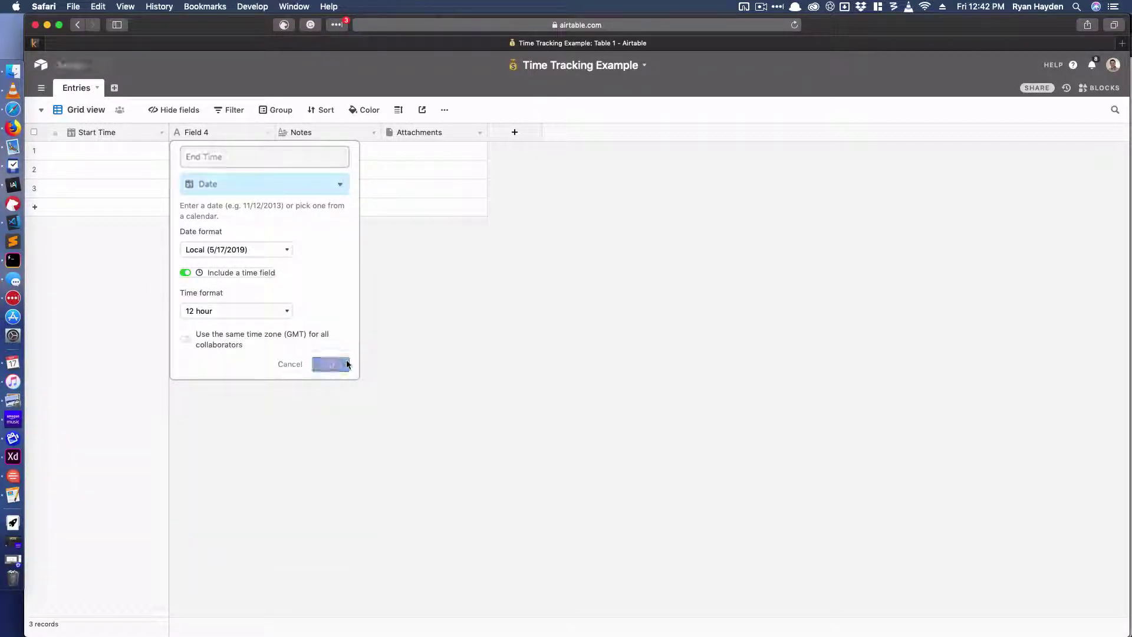
Rename the Notes field to 'Description' and delete the Attachments field.
left_click(267, 134)
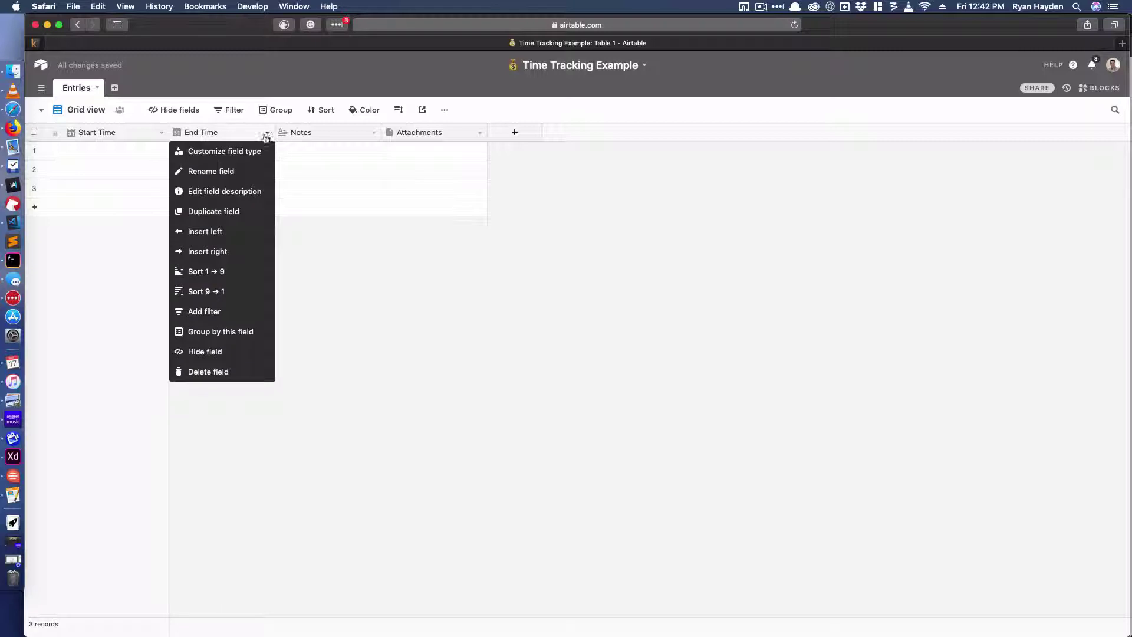
left_click(373, 134)
left_click(336, 171)
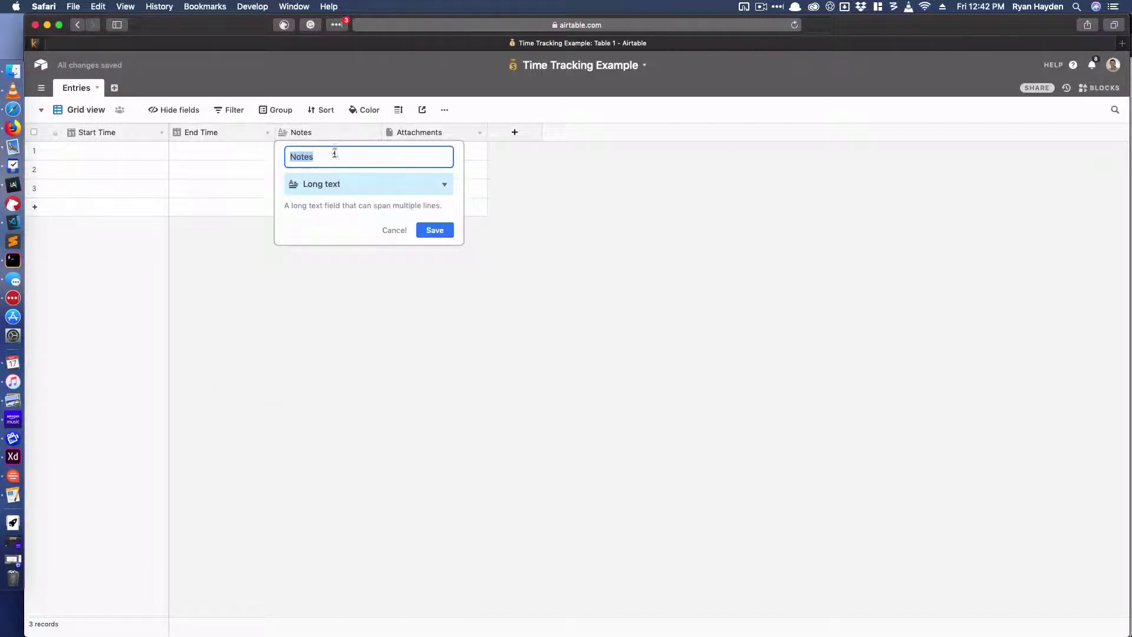
type("Description")
key("Return")
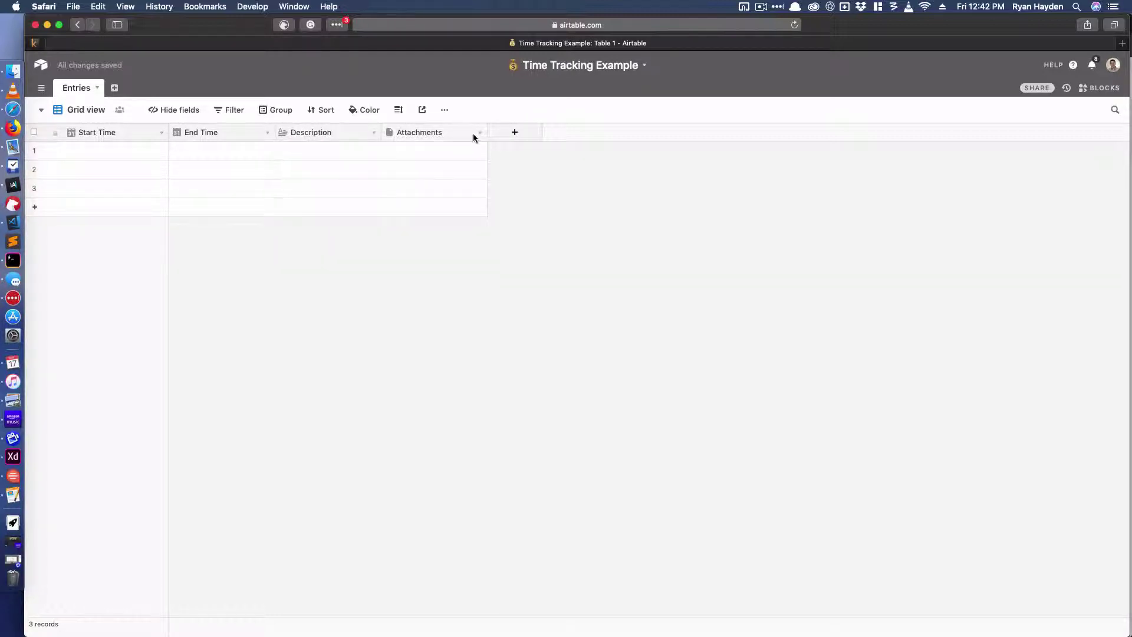
left_click(482, 134)
left_click(413, 371)
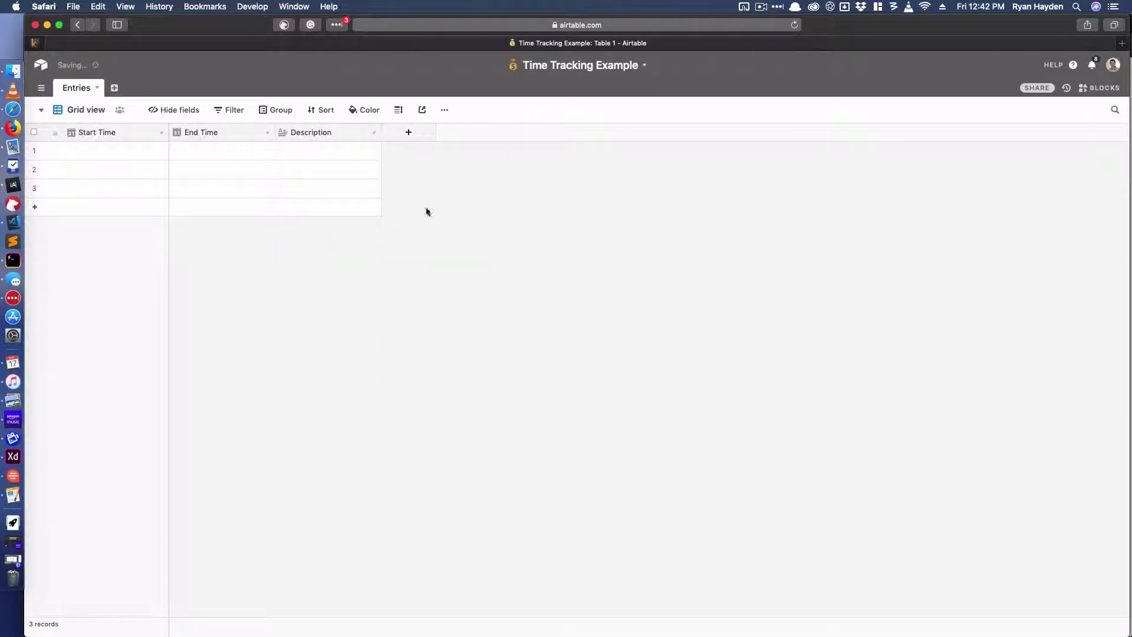
Add an 'Hours Worked' field, removing the extra Field 5 created afterwards.
left_click(419, 133)
type("Hou")
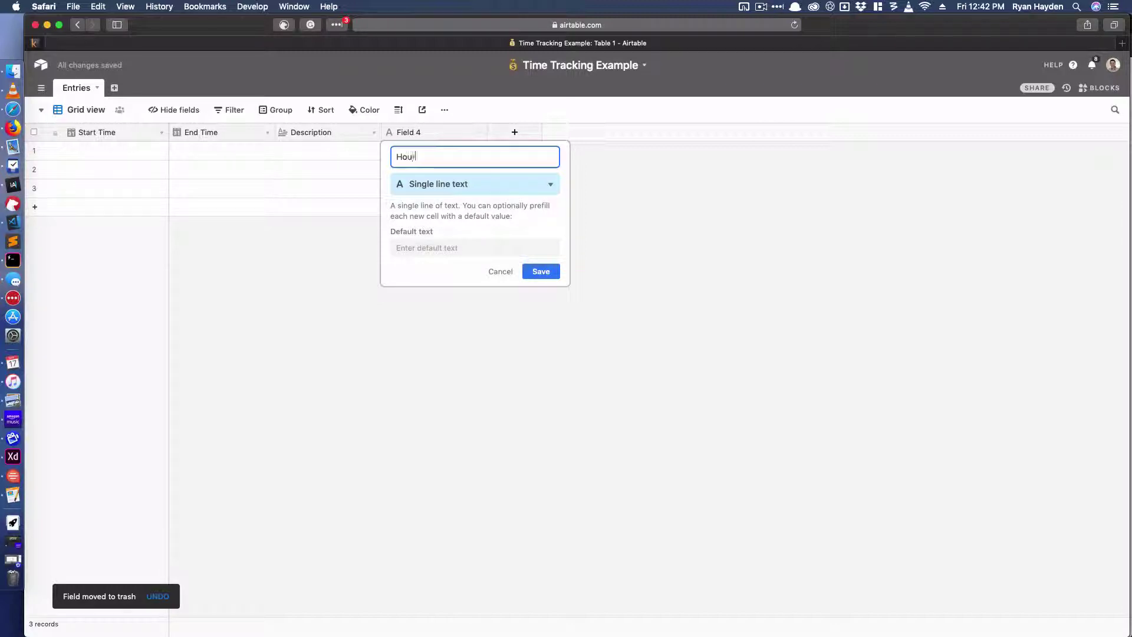
type("rs Worked")
left_click(646, 210)
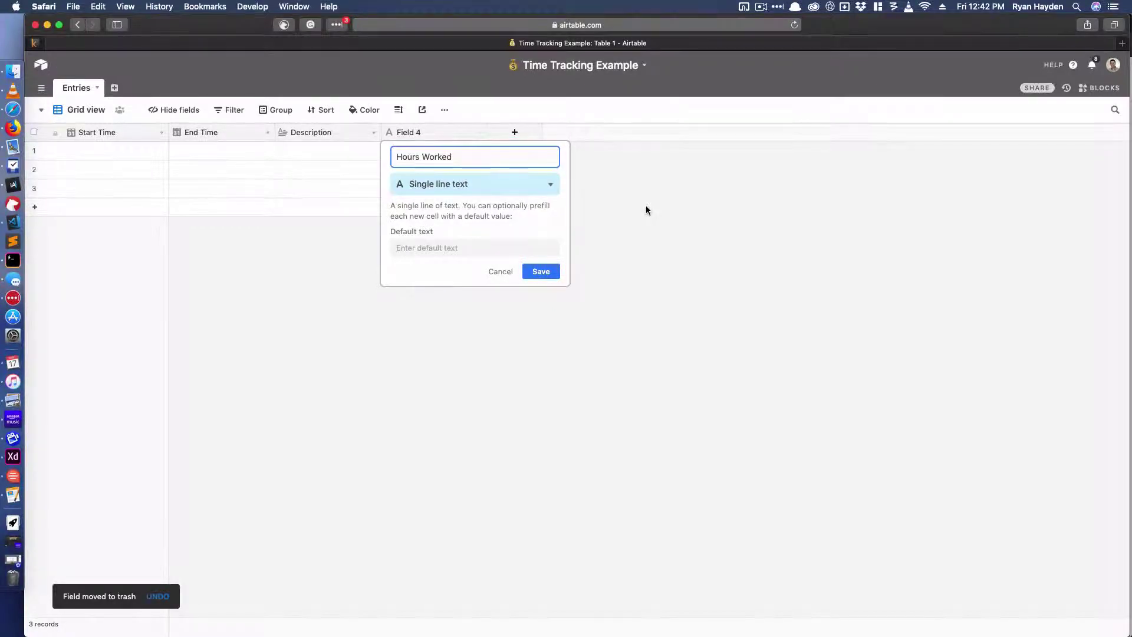
left_click(666, 370)
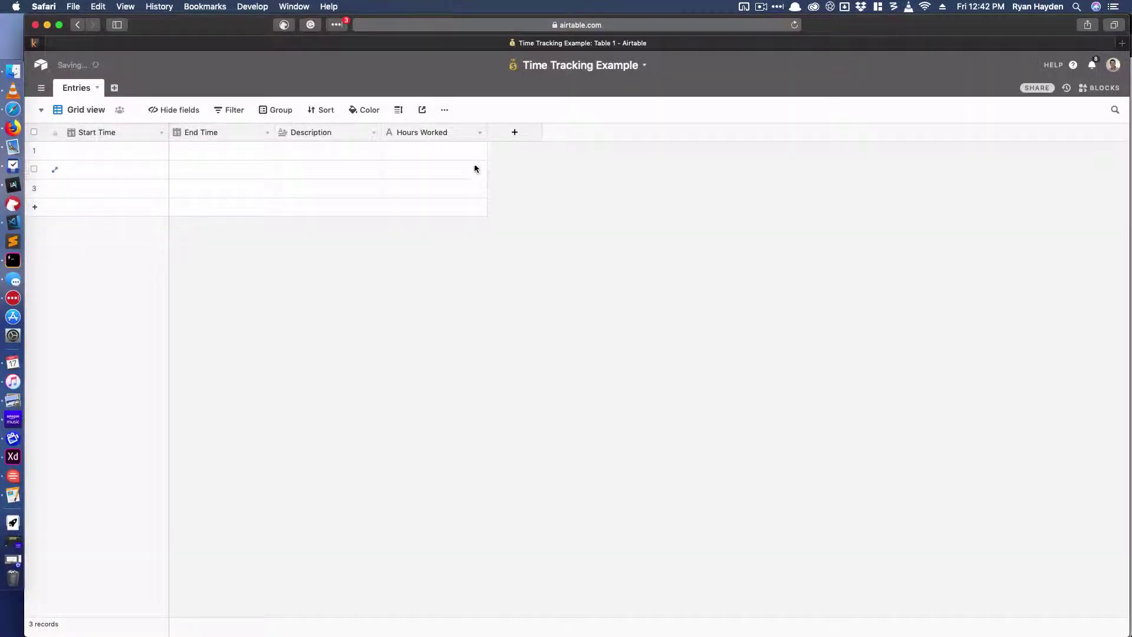
left_click(505, 135)
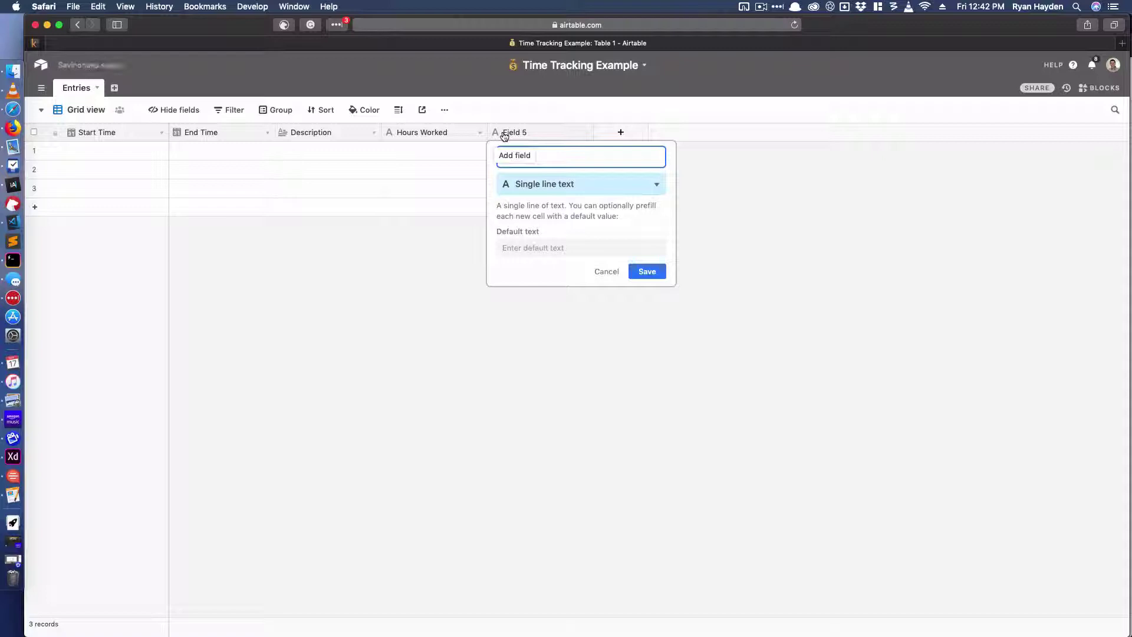
left_click(607, 271)
left_click(587, 133)
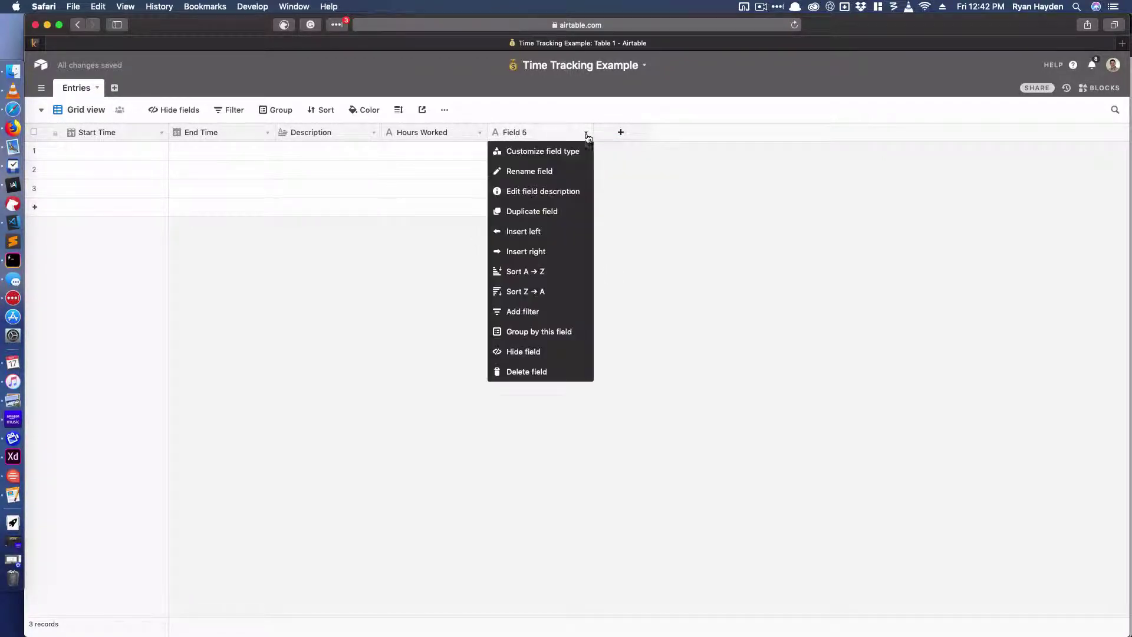
left_click(527, 372)
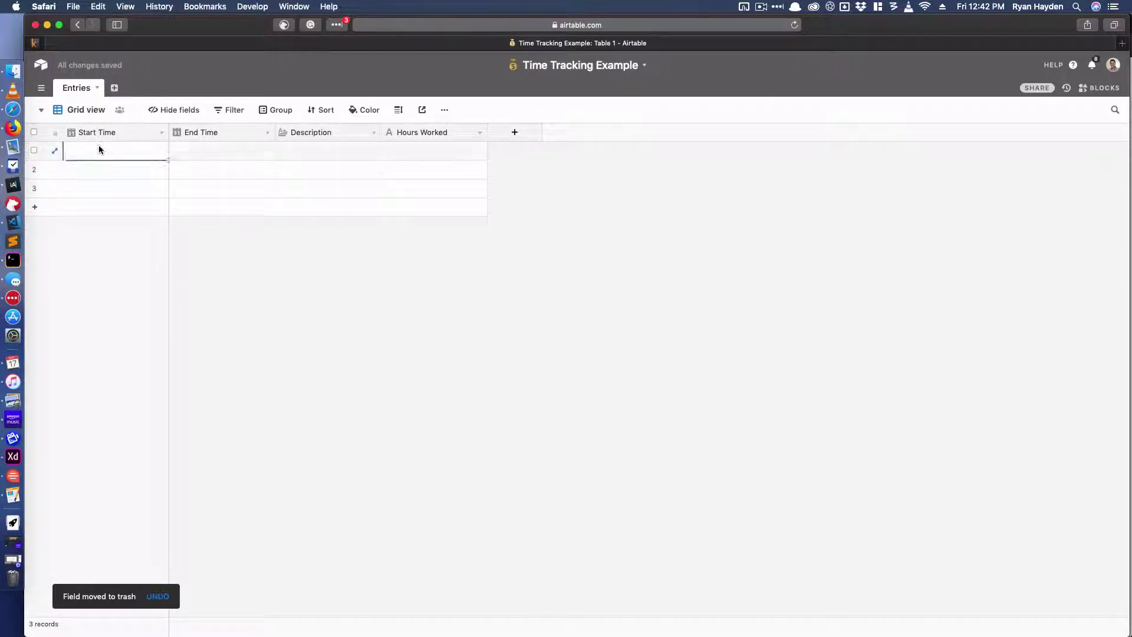
Delete the two empty records in rows 2 and 3.
left_click(34, 170)
left_click(34, 188)
right_click(36, 188)
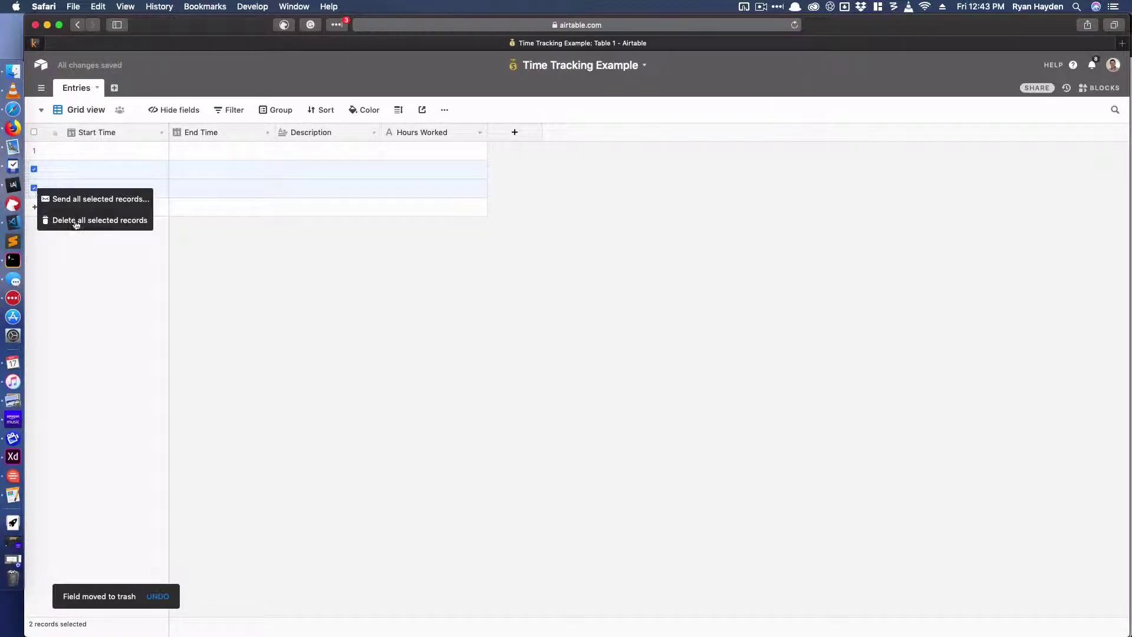
left_click(76, 220)
Set the remaining record's Start Time to 5/17/2019 8:00am.
left_click(97, 152)
left_click(95, 153)
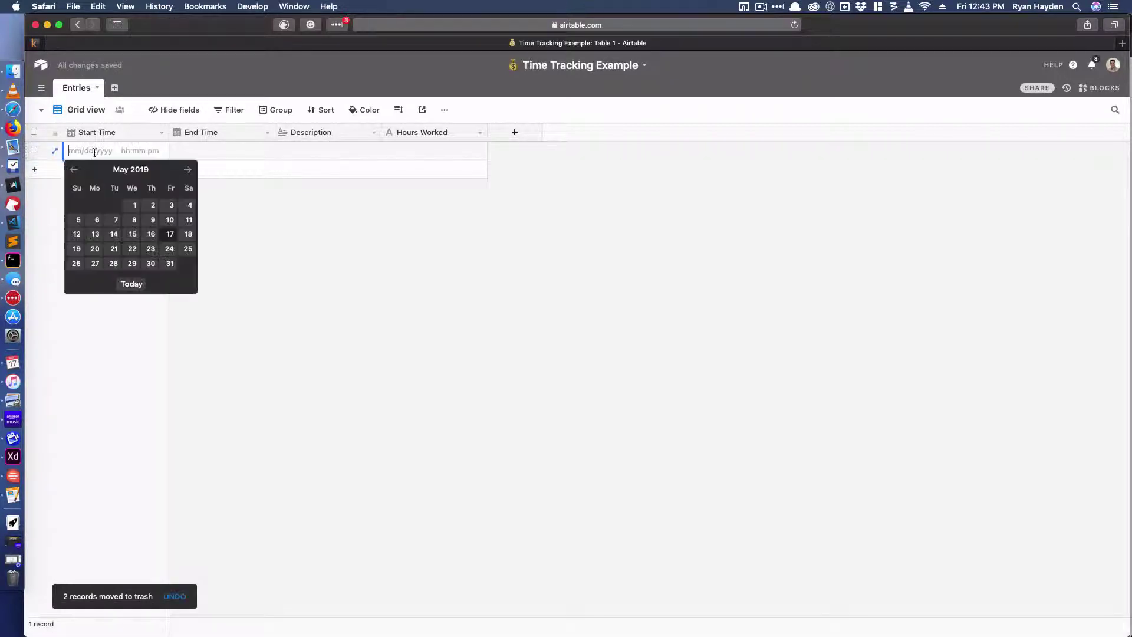
left_click(167, 236)
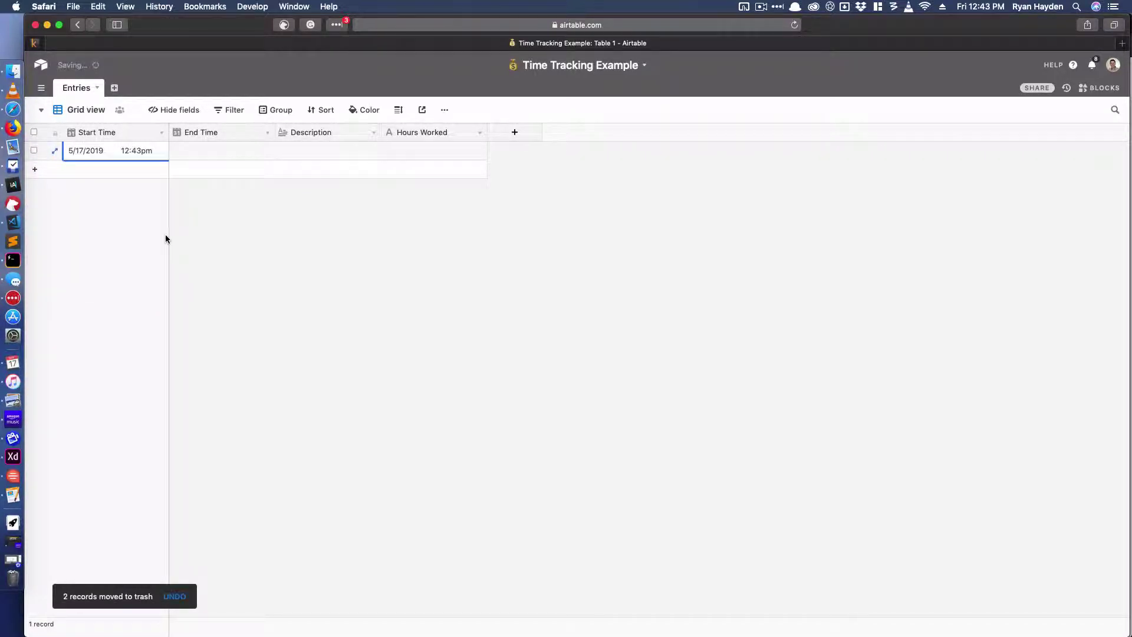
left_click(124, 151)
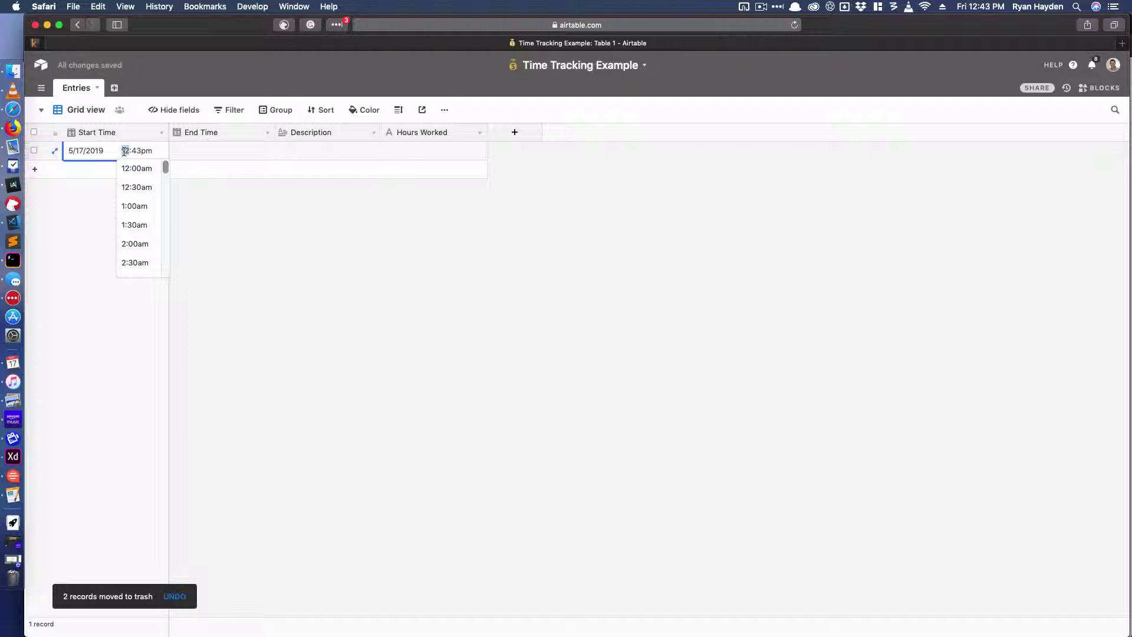
double_click(124, 151)
type("8")
double_click(132, 151)
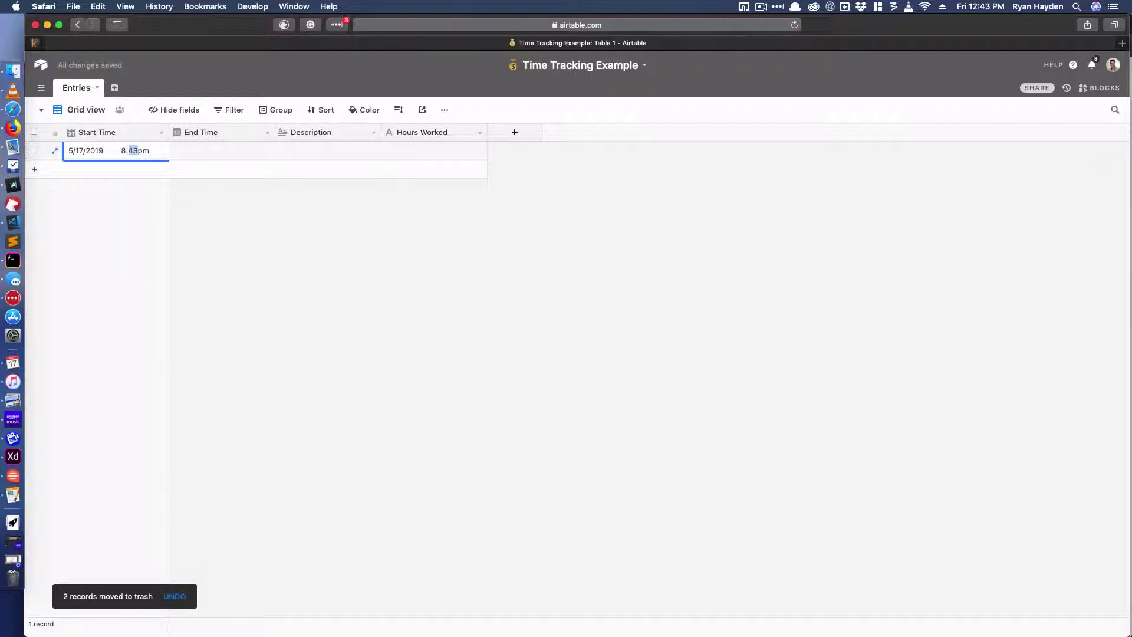
type("00A")
key("Return")
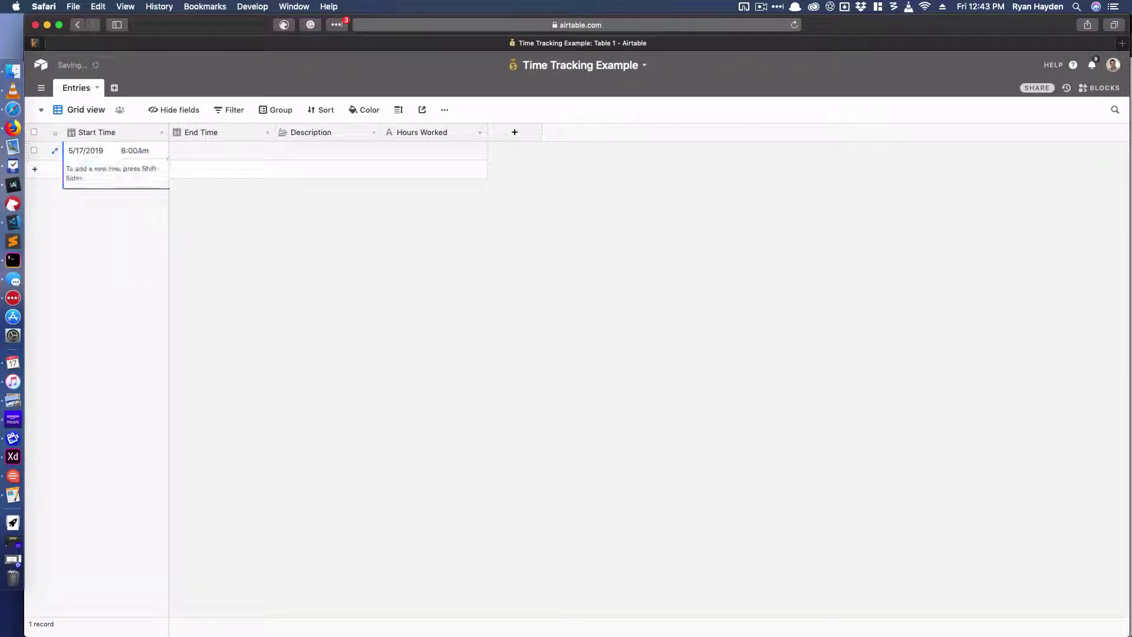
Set its End Time to 11:00am and its Description to 'Registration Form'.
left_click(189, 157)
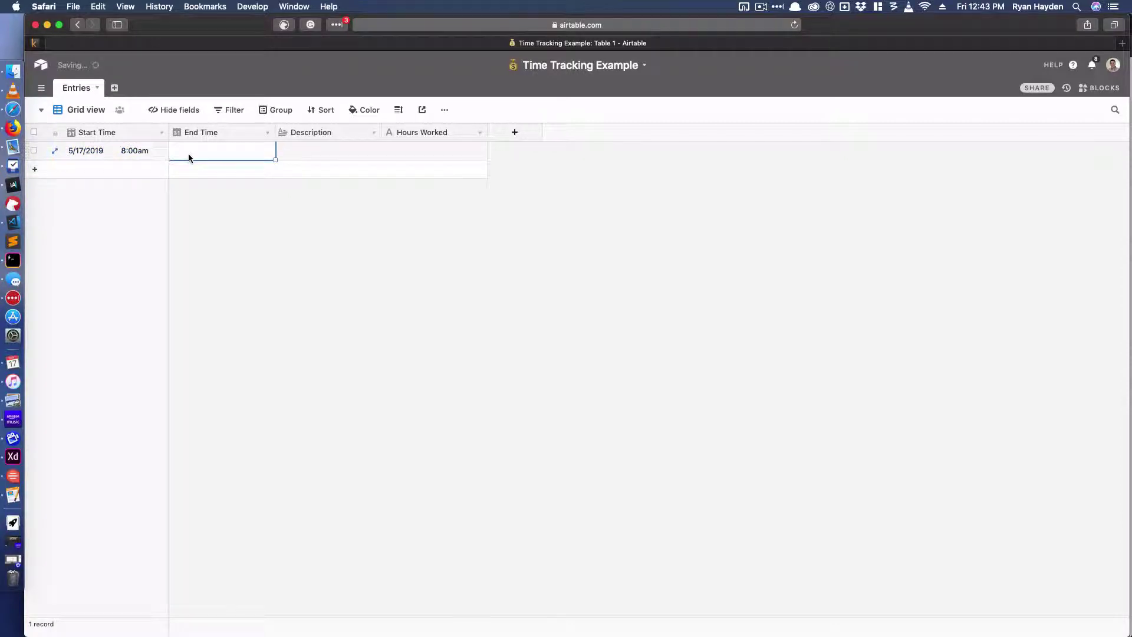
left_click(188, 157)
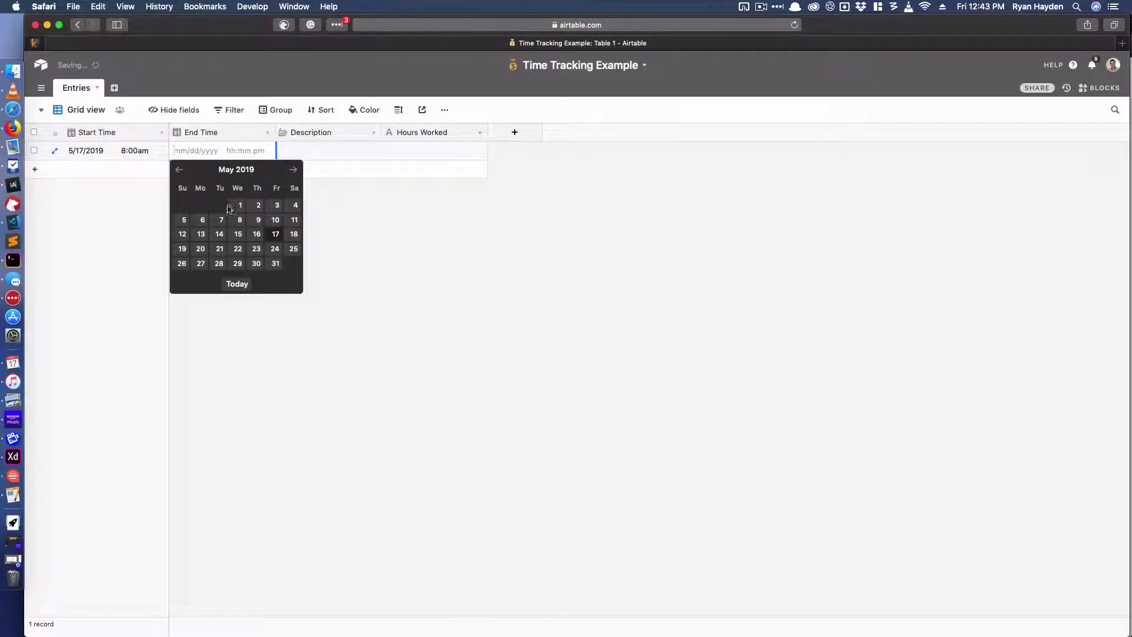
left_click(237, 284)
left_click(239, 151)
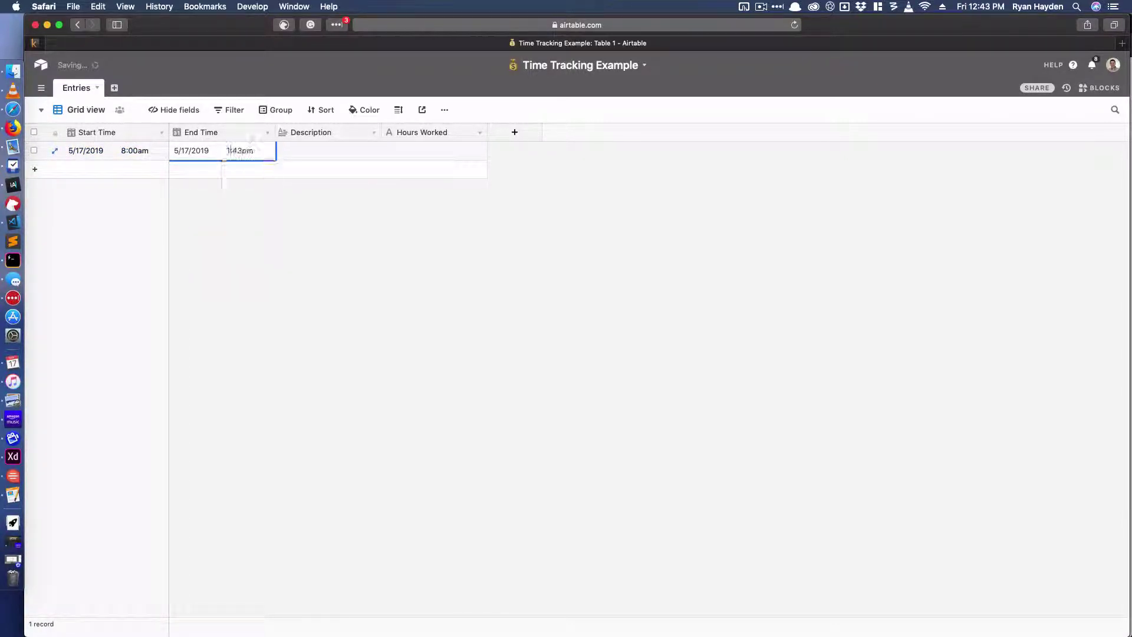
type("11:00")
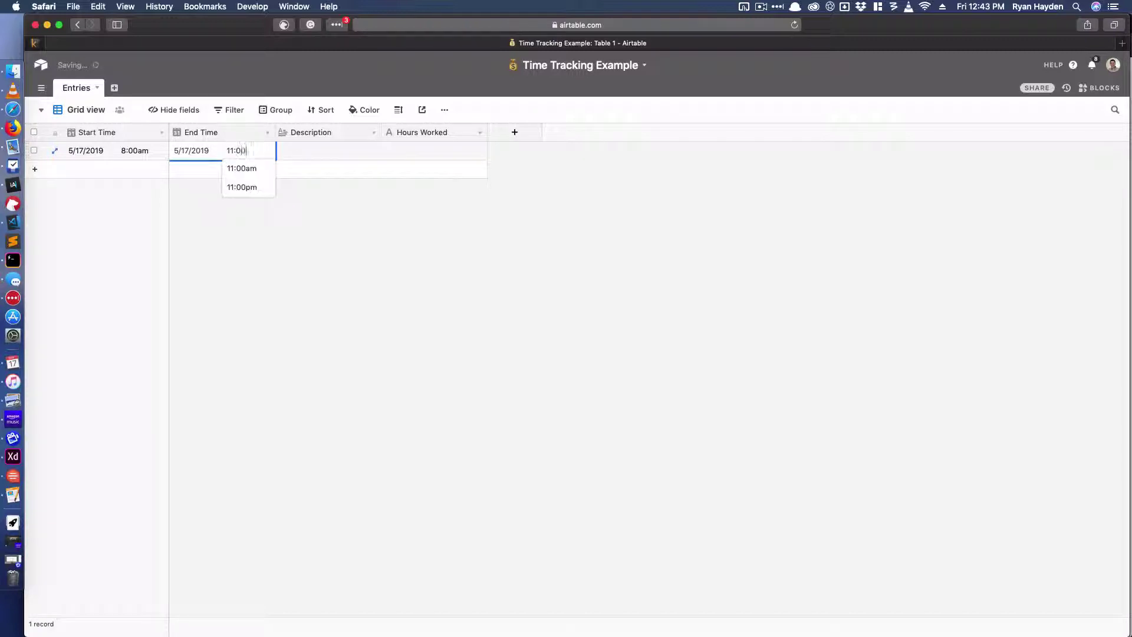
type("am")
left_click(317, 280)
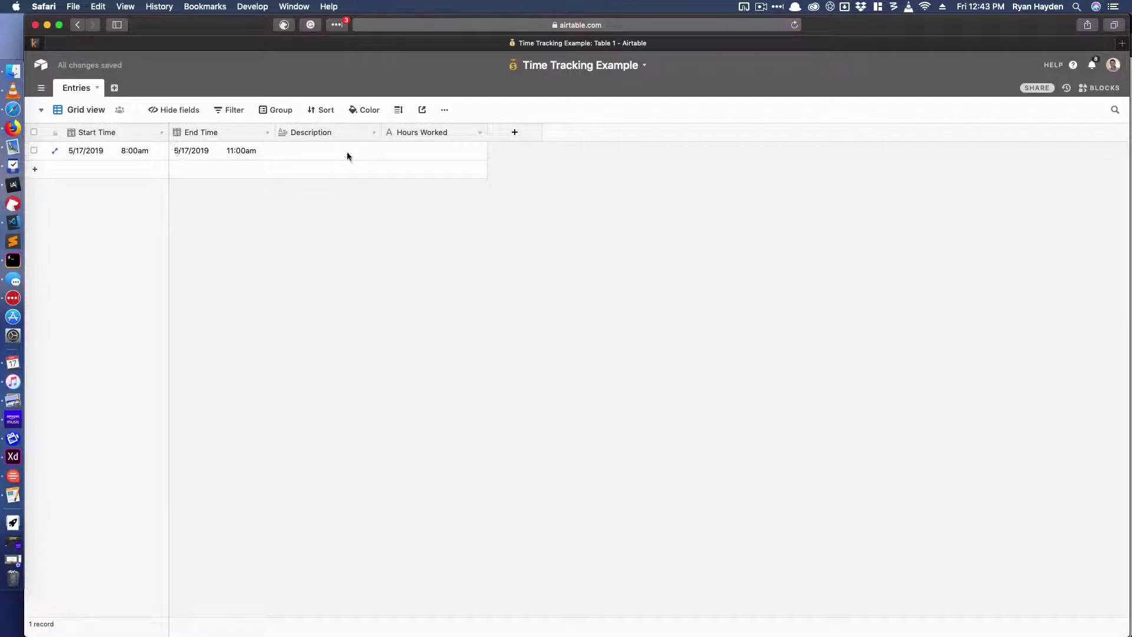
left_click(310, 152)
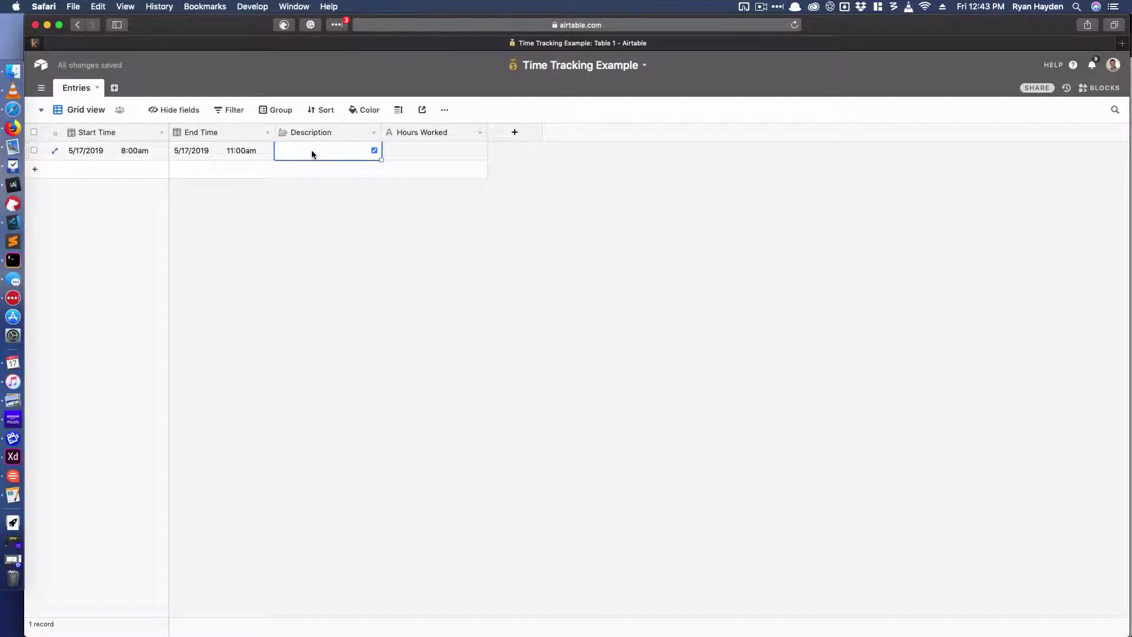
type("Registration")
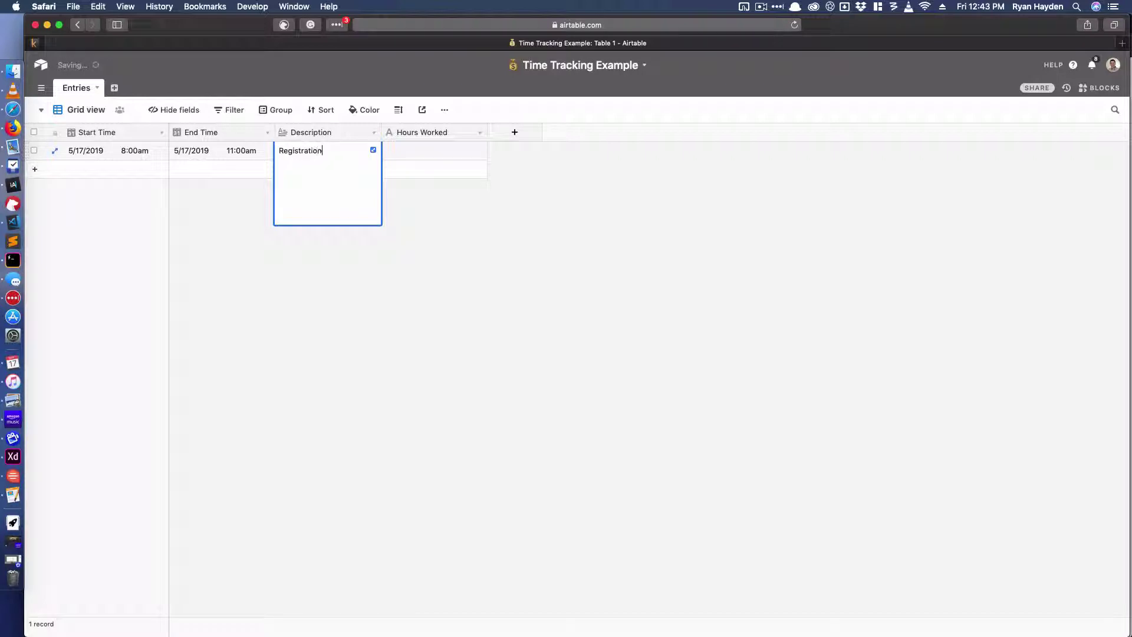
type(" Form")
left_click(440, 226)
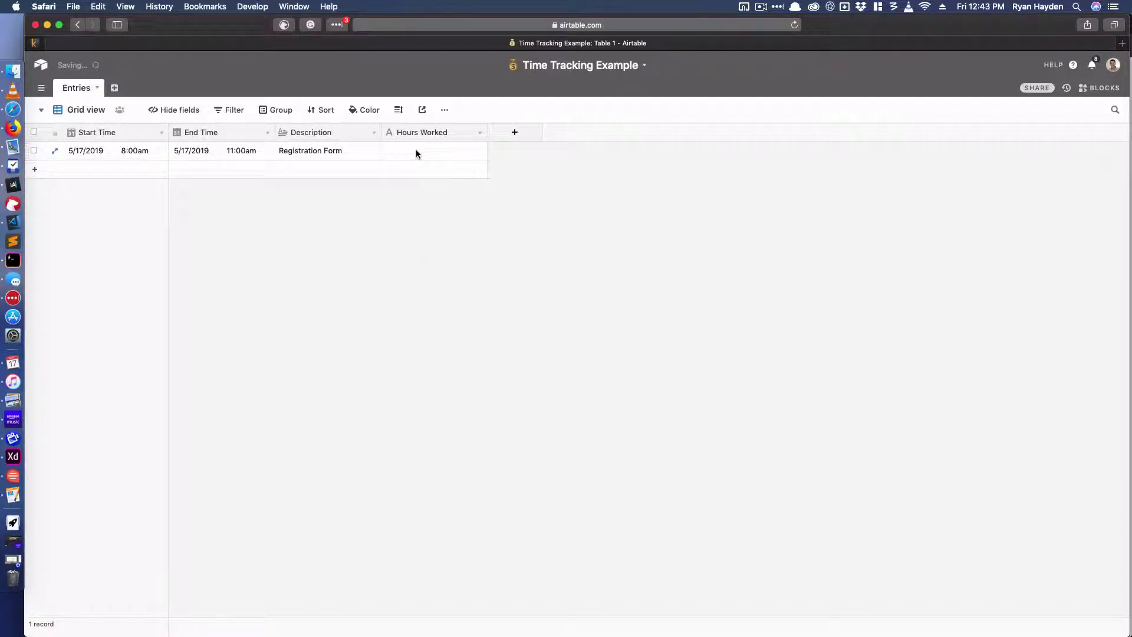
Switch Hours Worked to a Formula field and open the Formula Field Reference article.
left_click(481, 135)
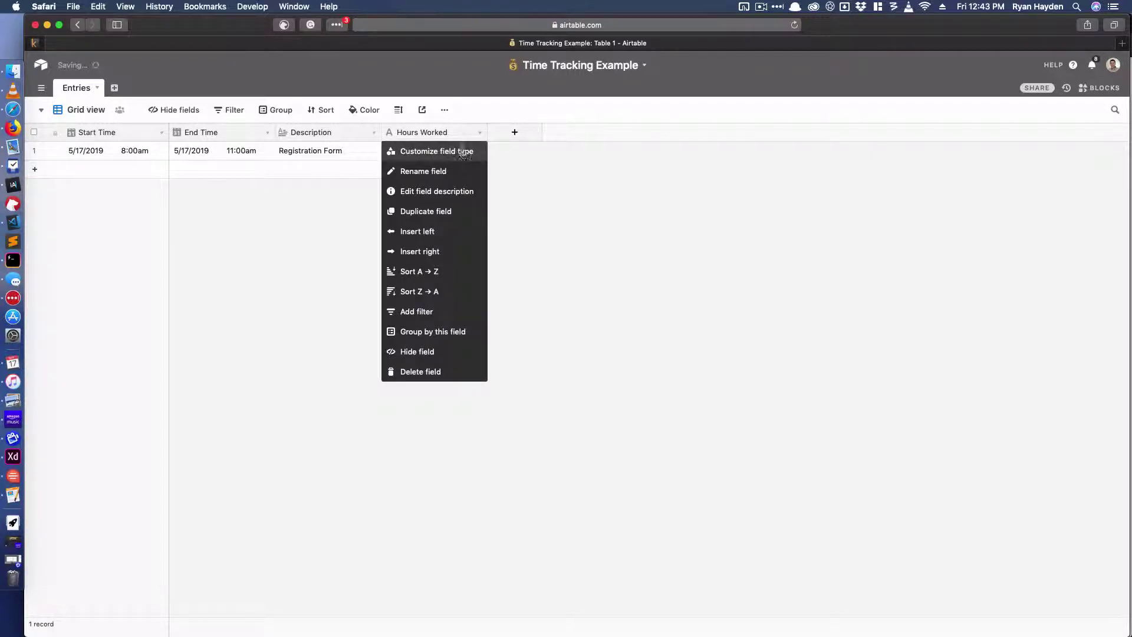
left_click(463, 153)
left_click(496, 192)
scroll(501, 354, "down", 5)
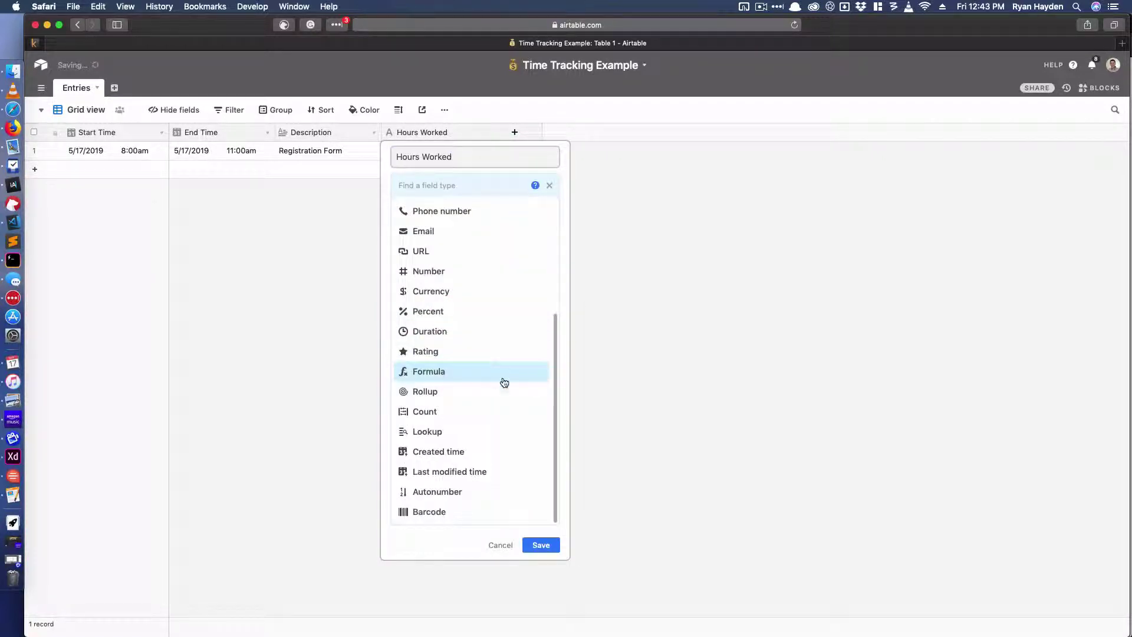
left_click(470, 371)
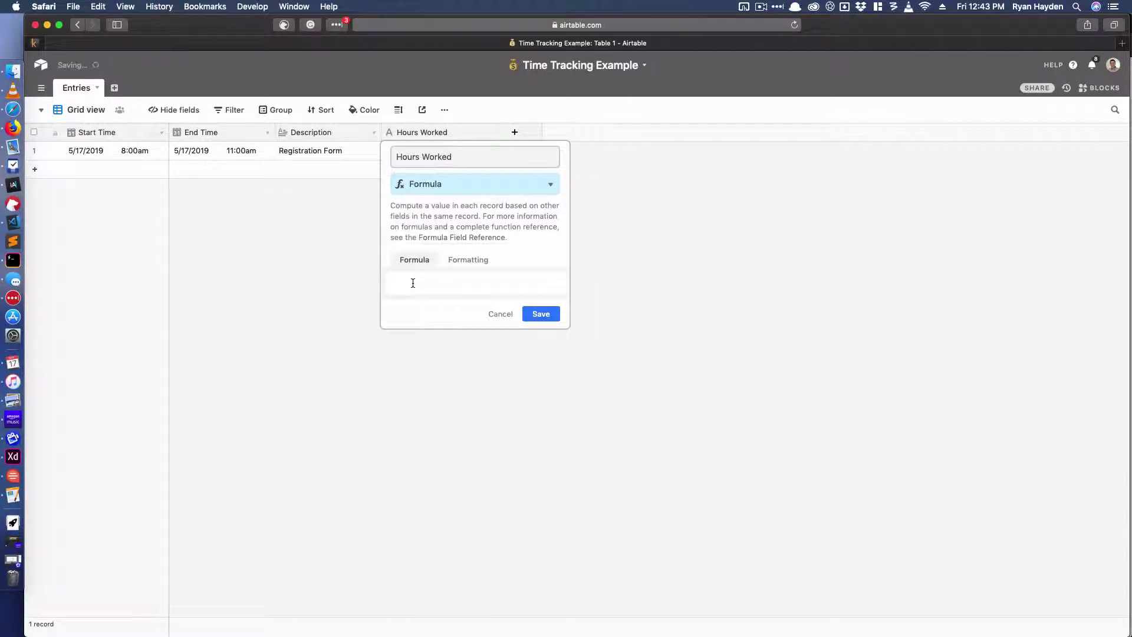
left_click(450, 240)
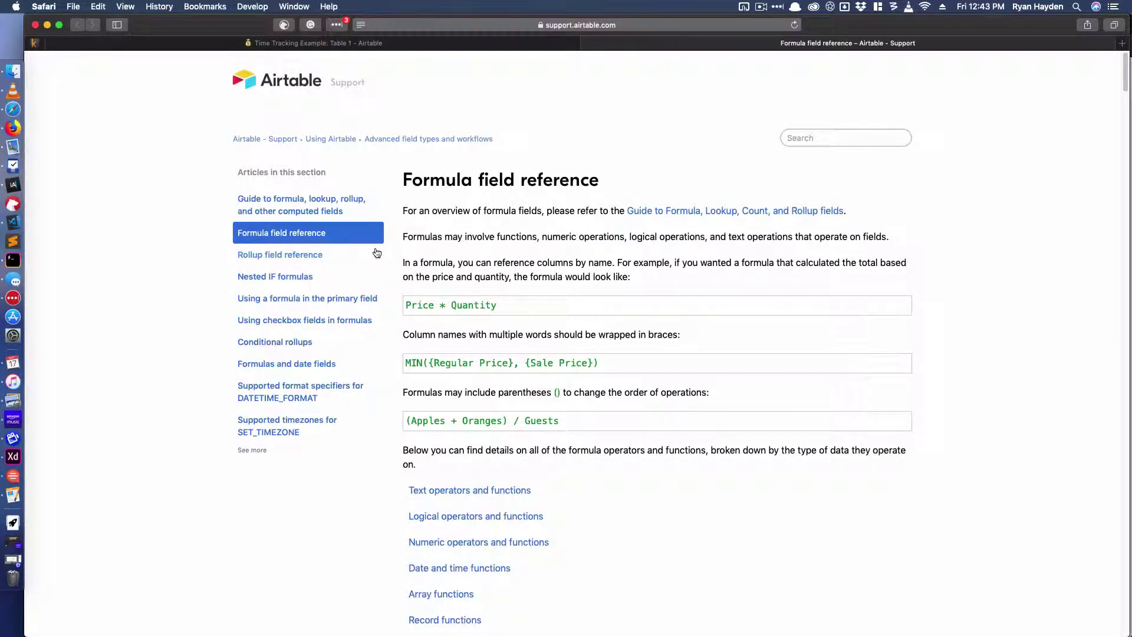
Copy DATETIME_DIFF([date1], [date2], 'units') from the Date and time functions section.
scroll(506, 414, "down", 3)
scroll(506, 414, "down", 5)
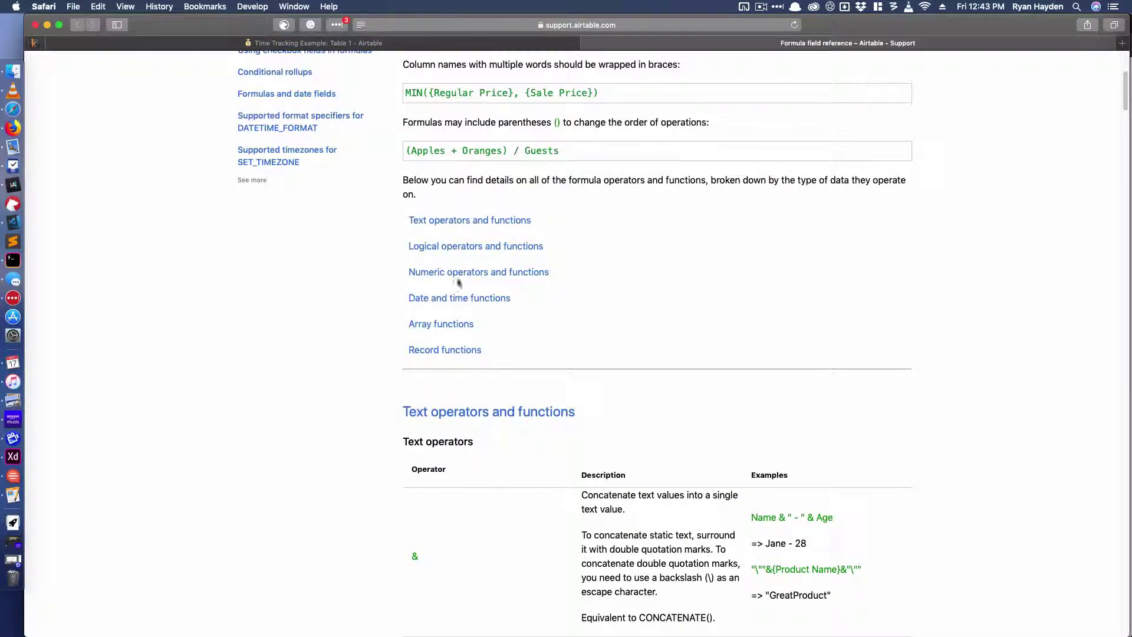
left_click(452, 299)
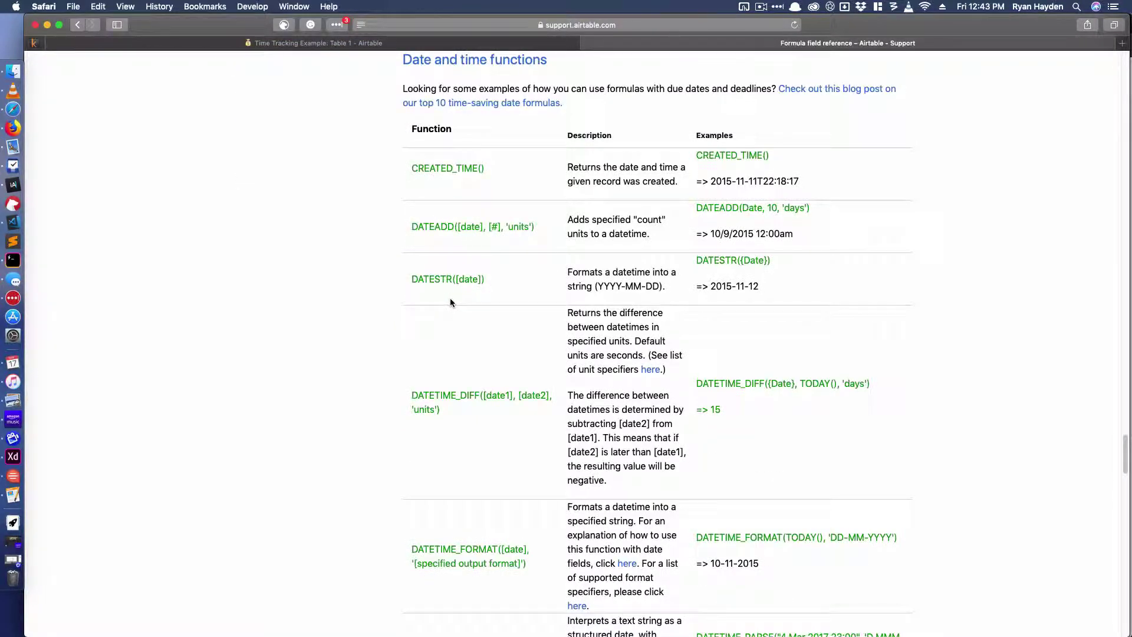
left_click_drag(411, 393, 479, 406)
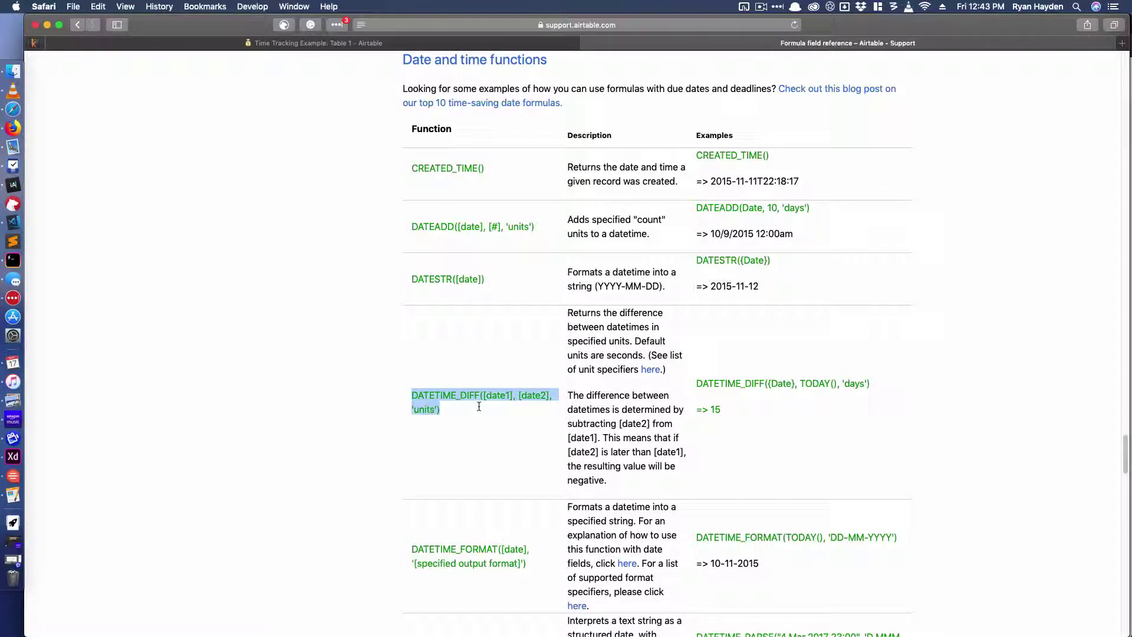
key("super+c")
Back in the base, paste the DATETIME_DIFF signature and make its first argument {End Time}.
left_click(378, 48)
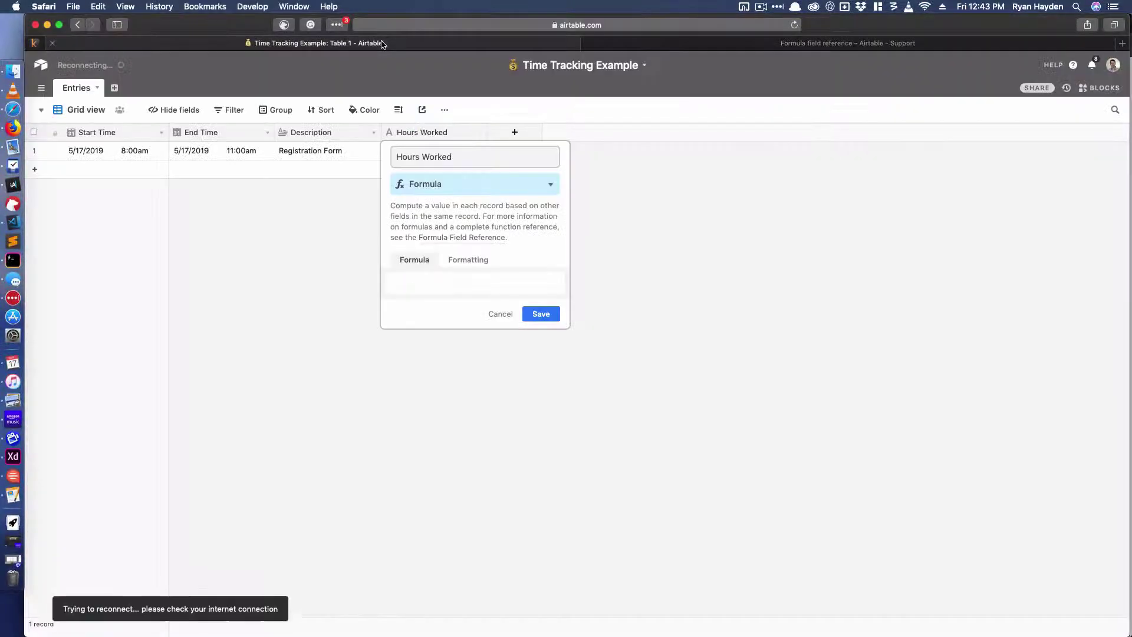
left_click(440, 291)
key("super+v")
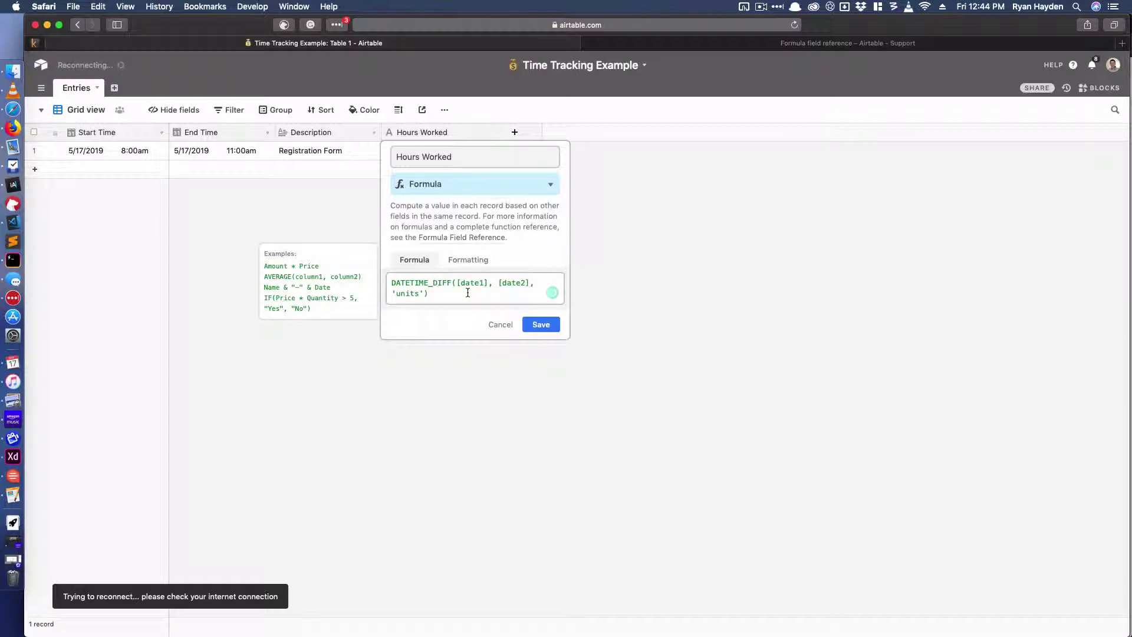
double_click(472, 283)
left_click_drag(488, 283, 457, 282)
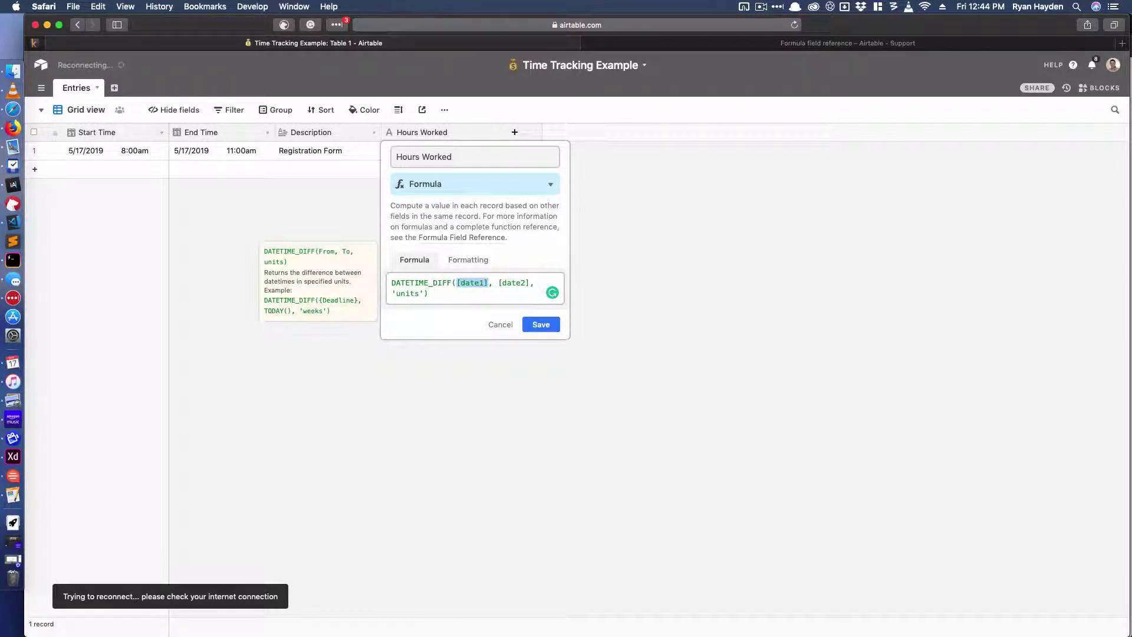
type("Sta")
key("Return")
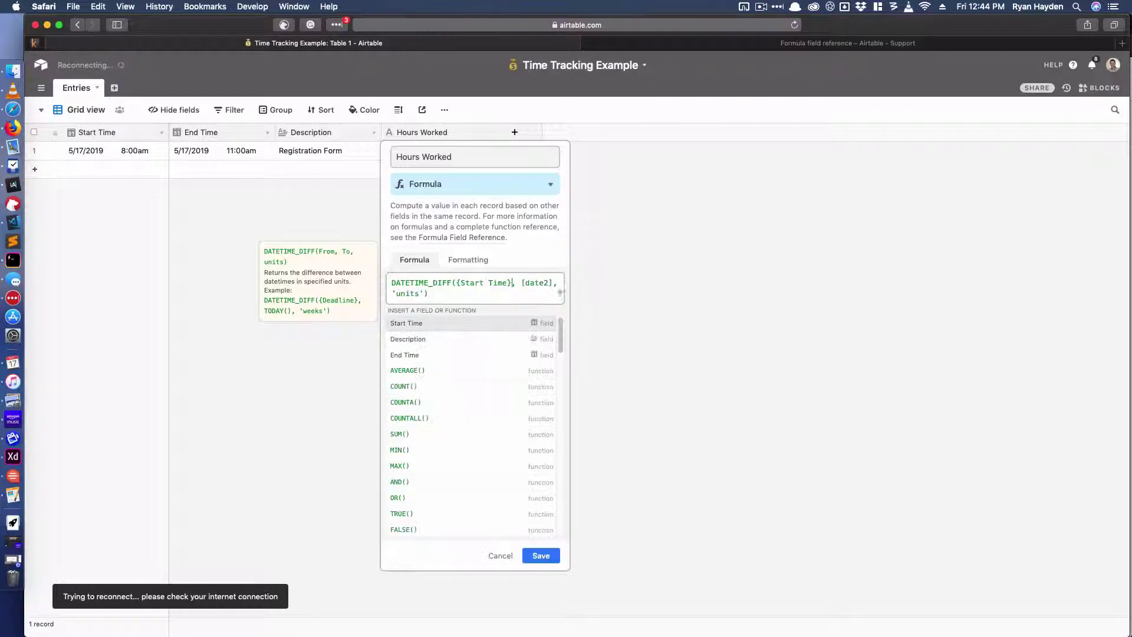
left_click(524, 282)
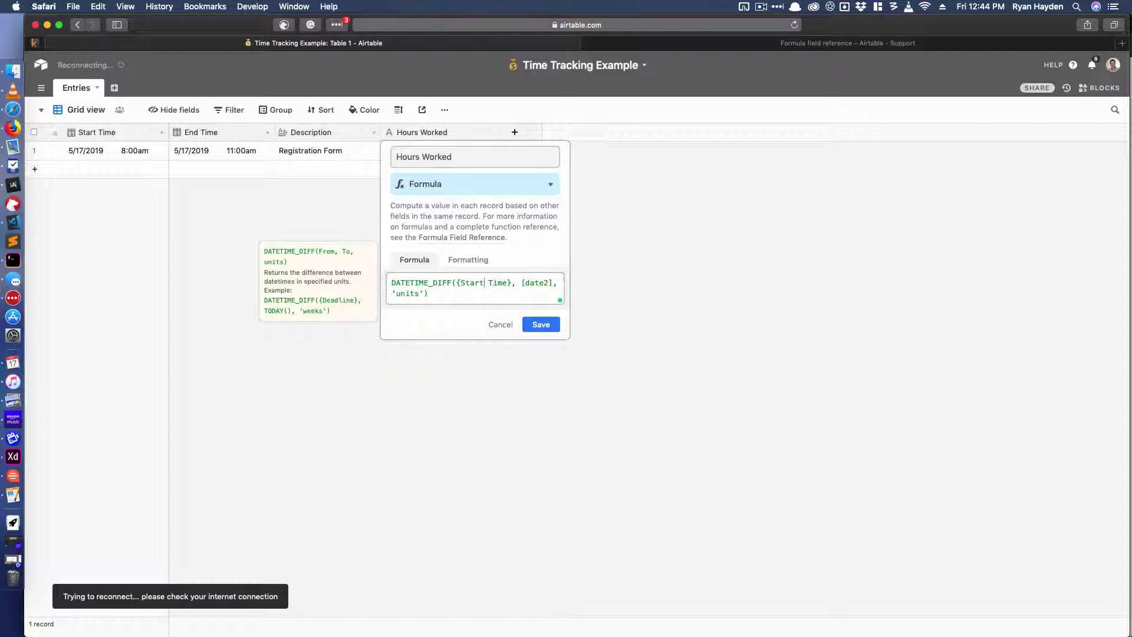
left_click_drag(483, 282, 460, 283)
type("End")
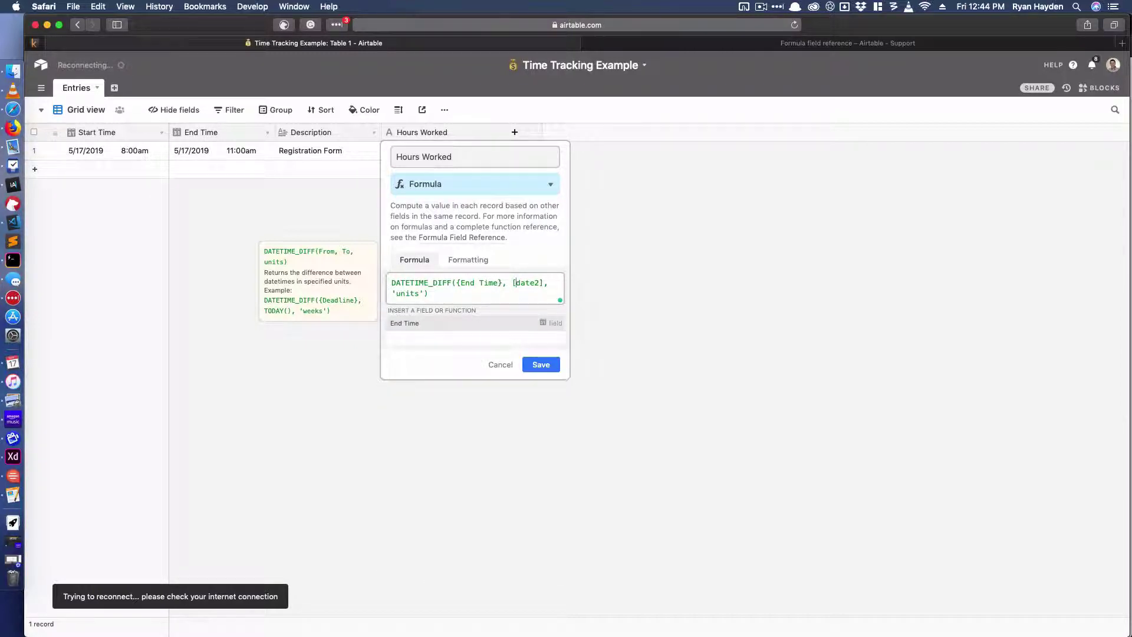
Set the second argument to {Start Time} and the unit to 'minutes', then save.
left_click_drag(512, 283, 539, 283)
type("Star")
key("Tab")
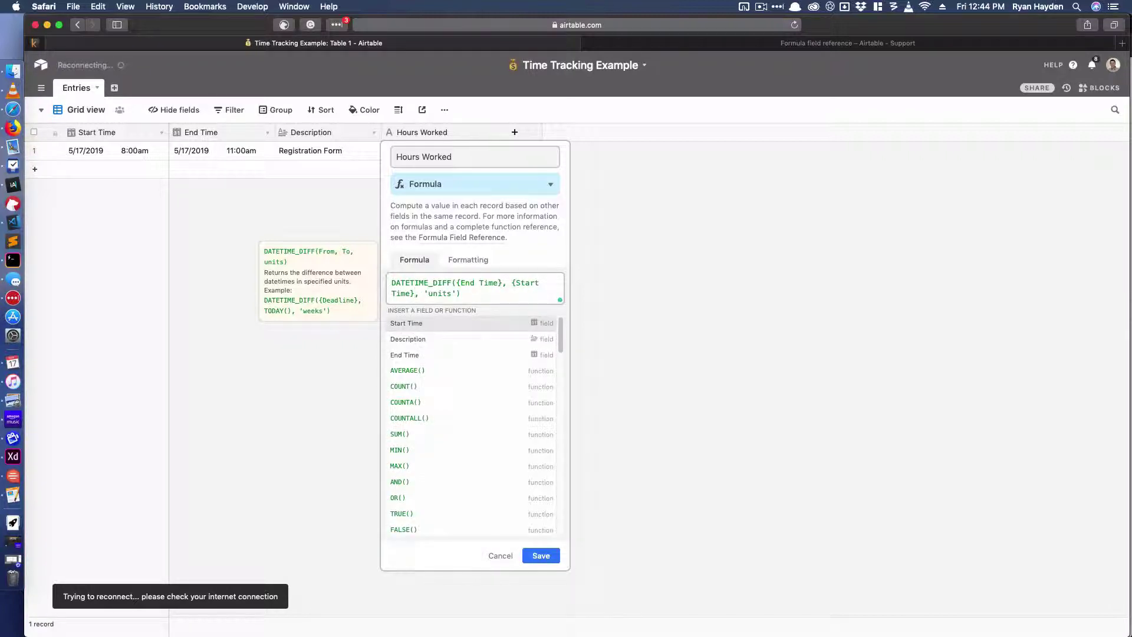
left_click_drag(428, 293, 453, 293)
type("hour")
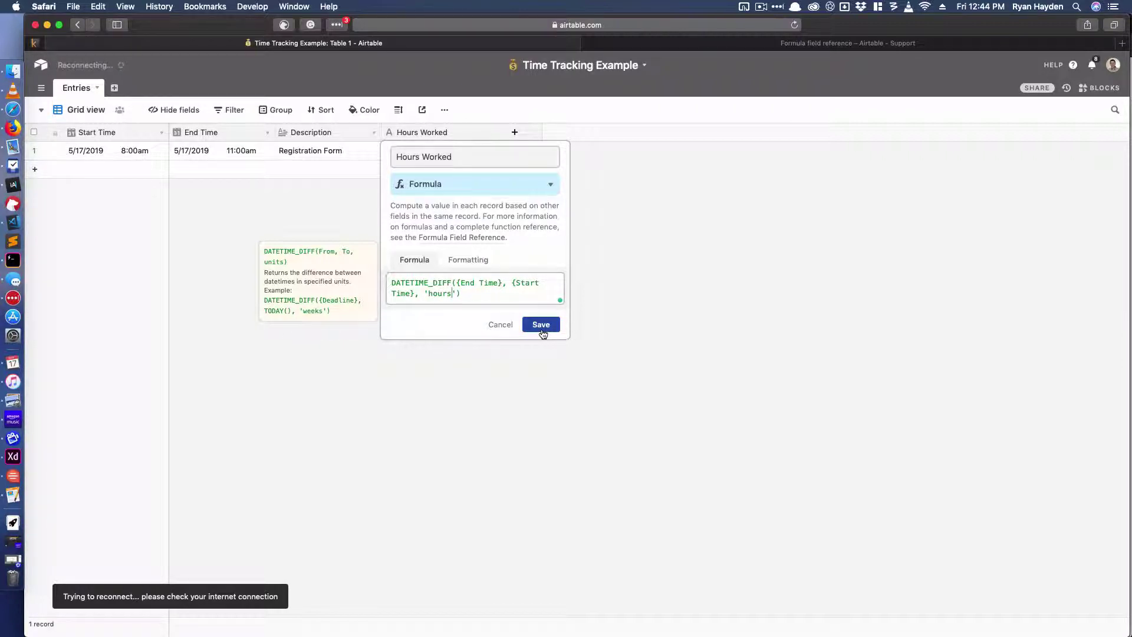
double_click(443, 293)
type("minutes")
left_click(544, 326)
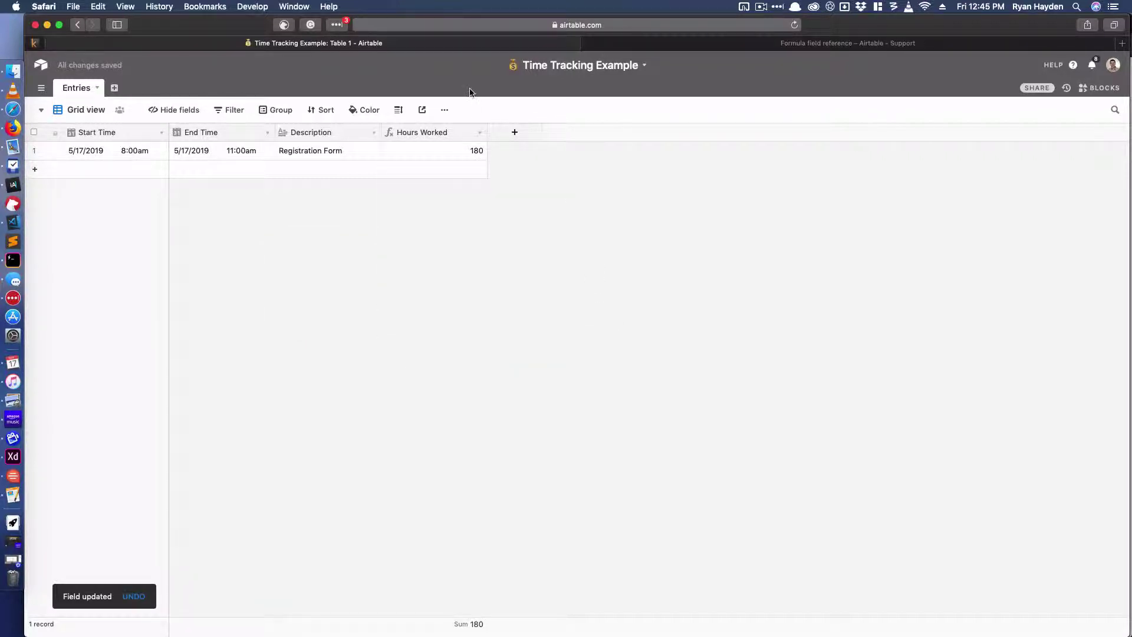
Wrap the DATETIME_DIFF formula in parentheses and append /60 so the entry shows 3.
left_click(476, 153)
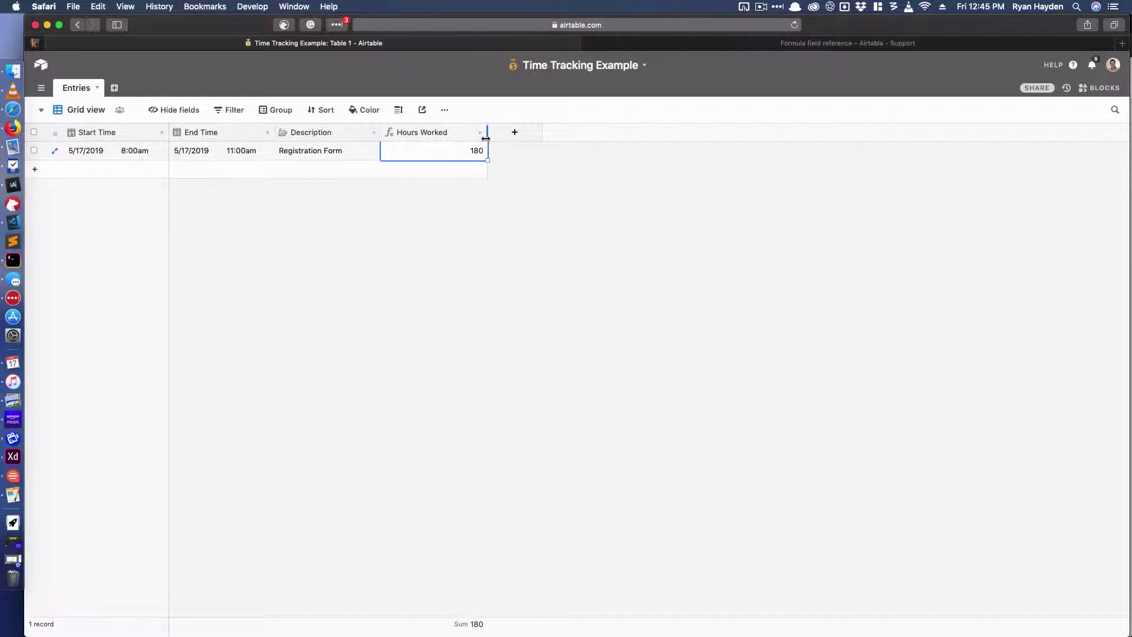
left_click(480, 133)
left_click(465, 152)
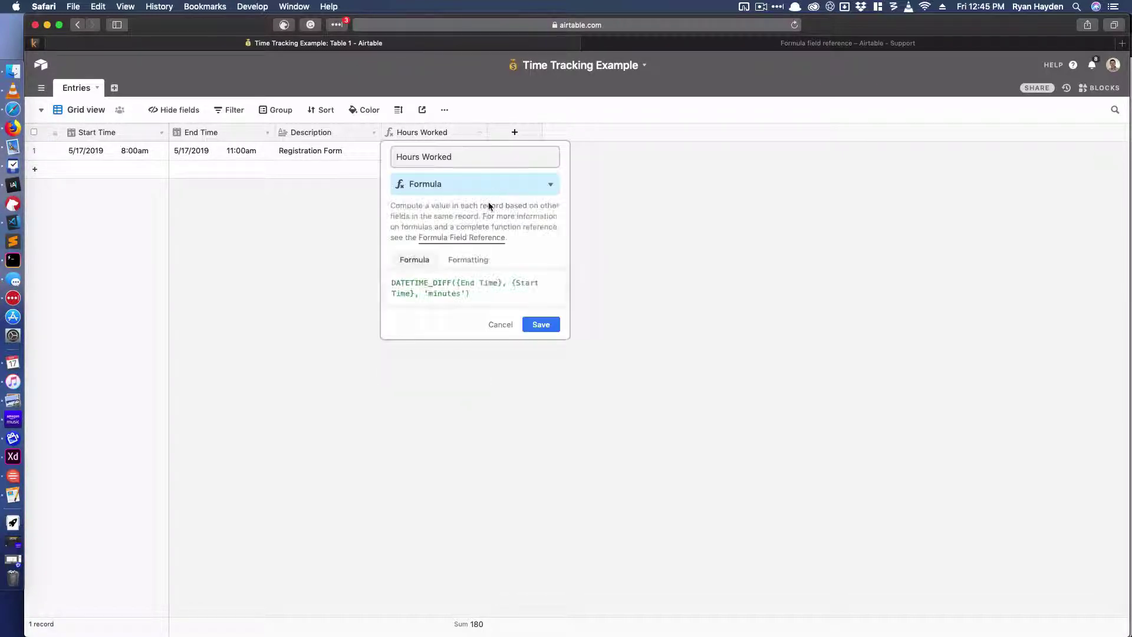
left_click(498, 297)
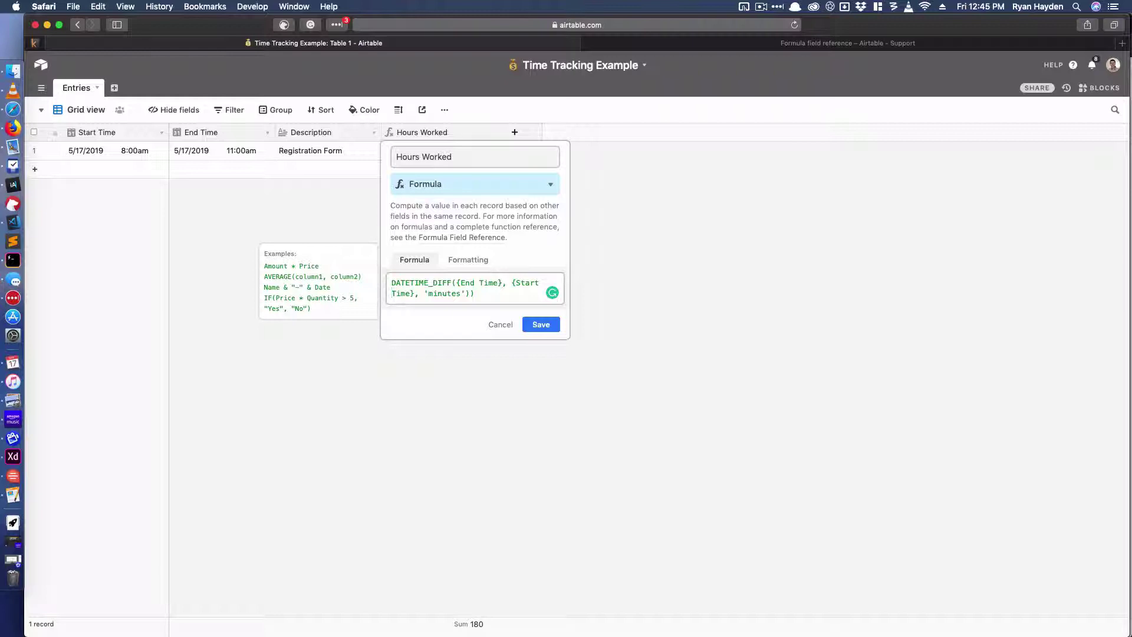
left_click(393, 284)
type("(")
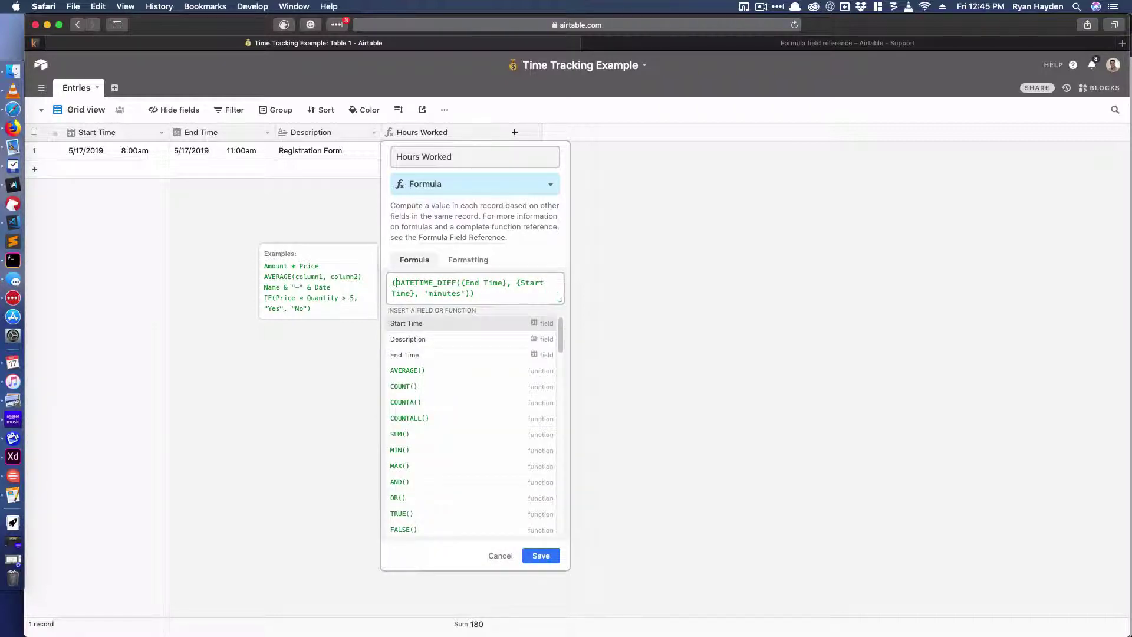
left_click(479, 293)
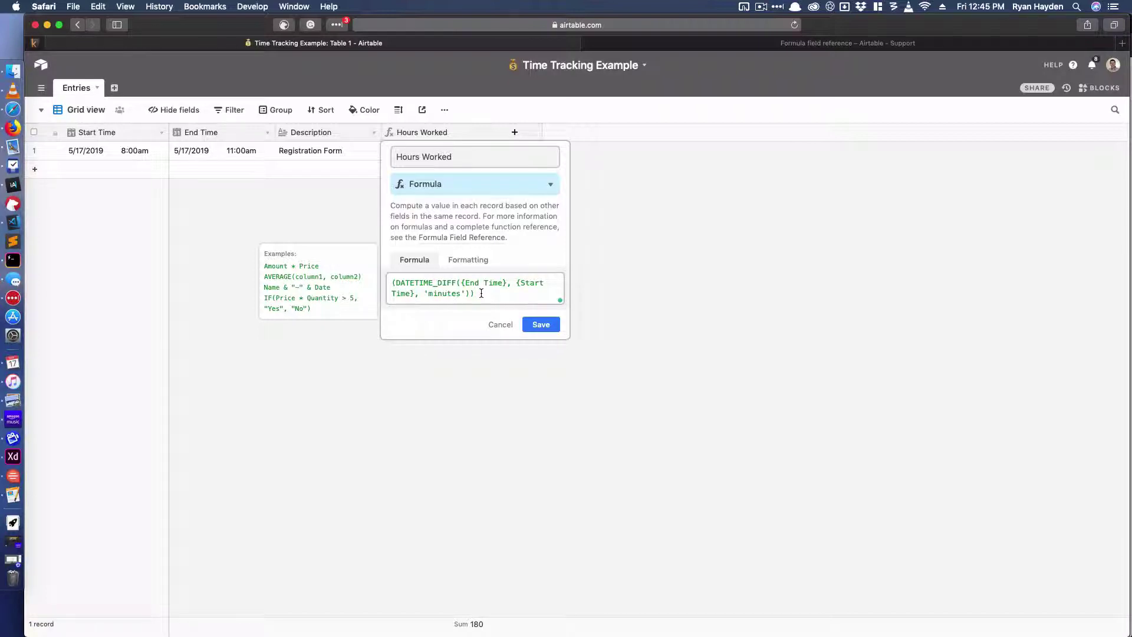
type("/60")
left_click(540, 326)
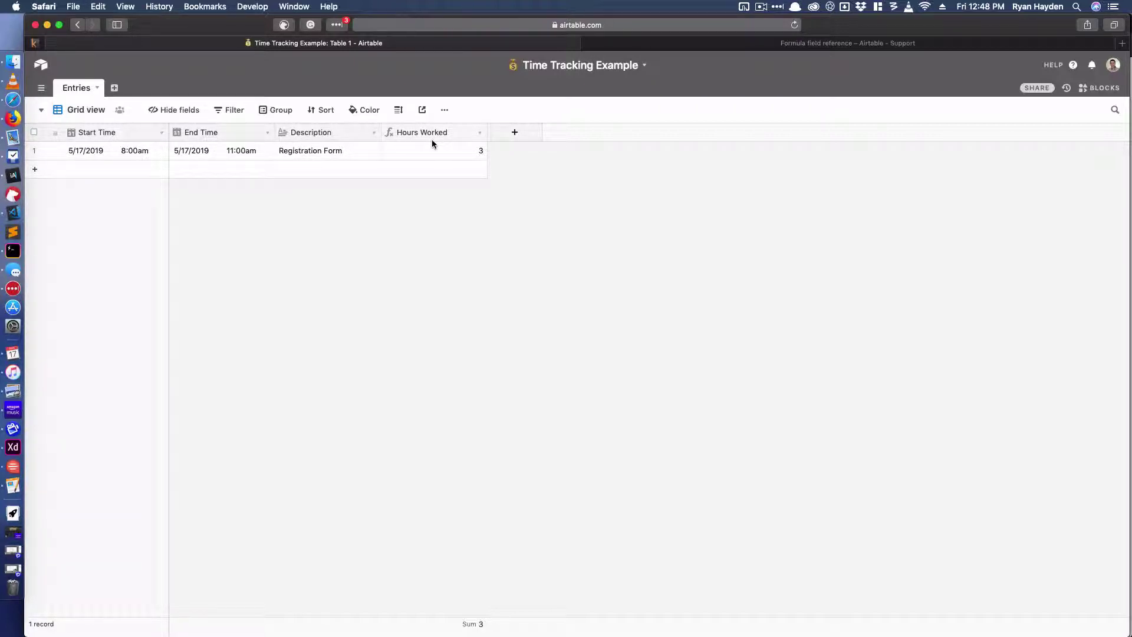
Add an 'Invoices' link field to Entries that creates a new linked Invoices table.
left_click(518, 136)
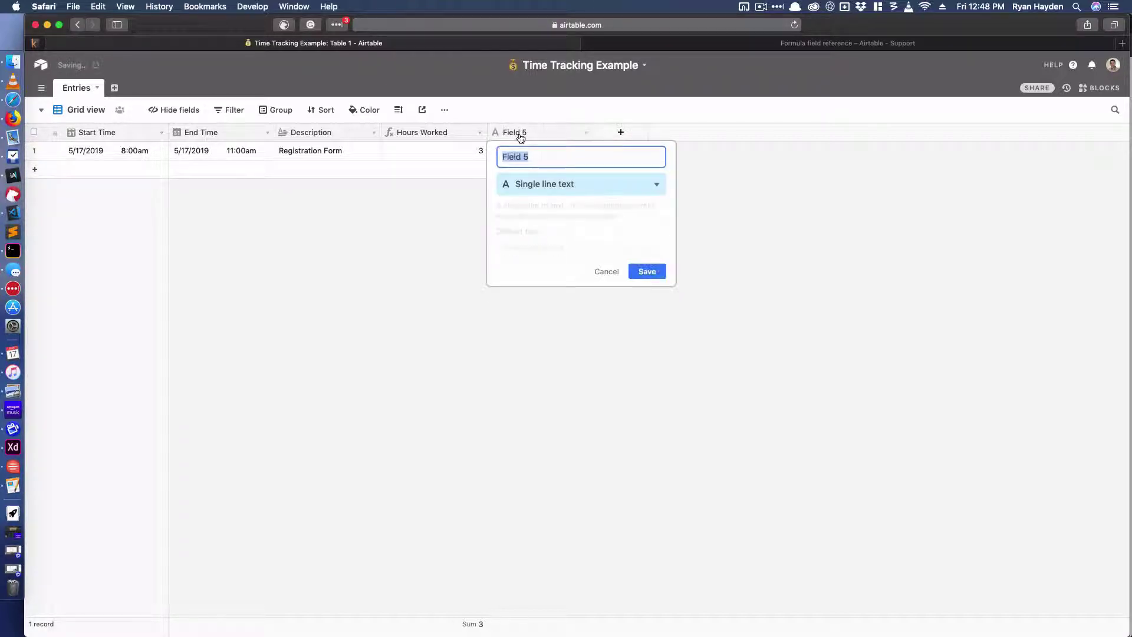
type("Invoices")
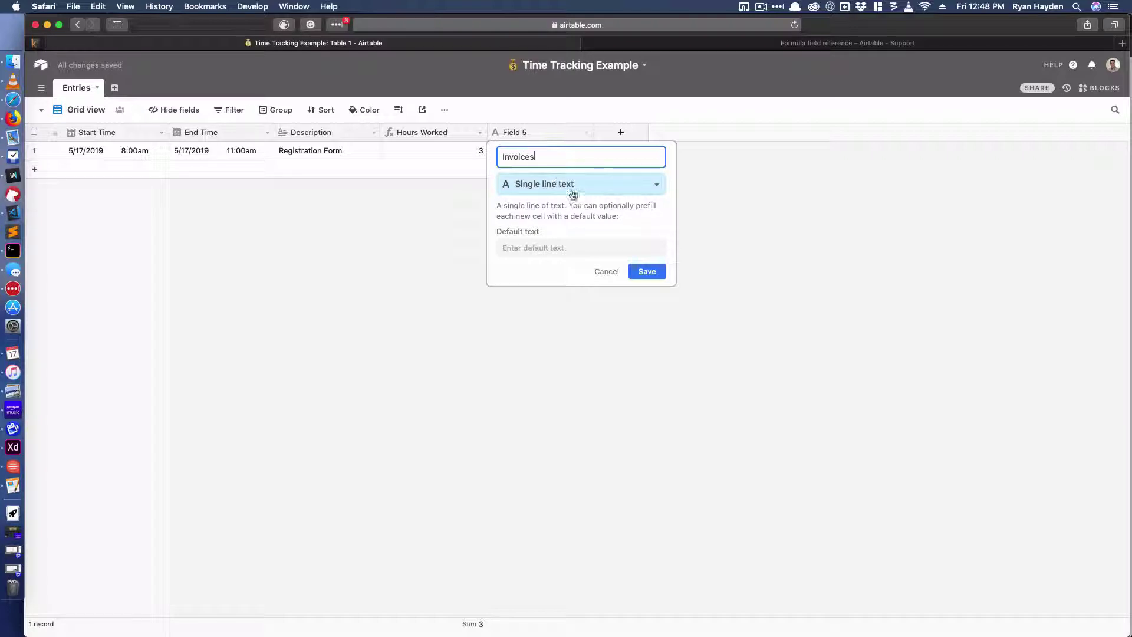
left_click(570, 190)
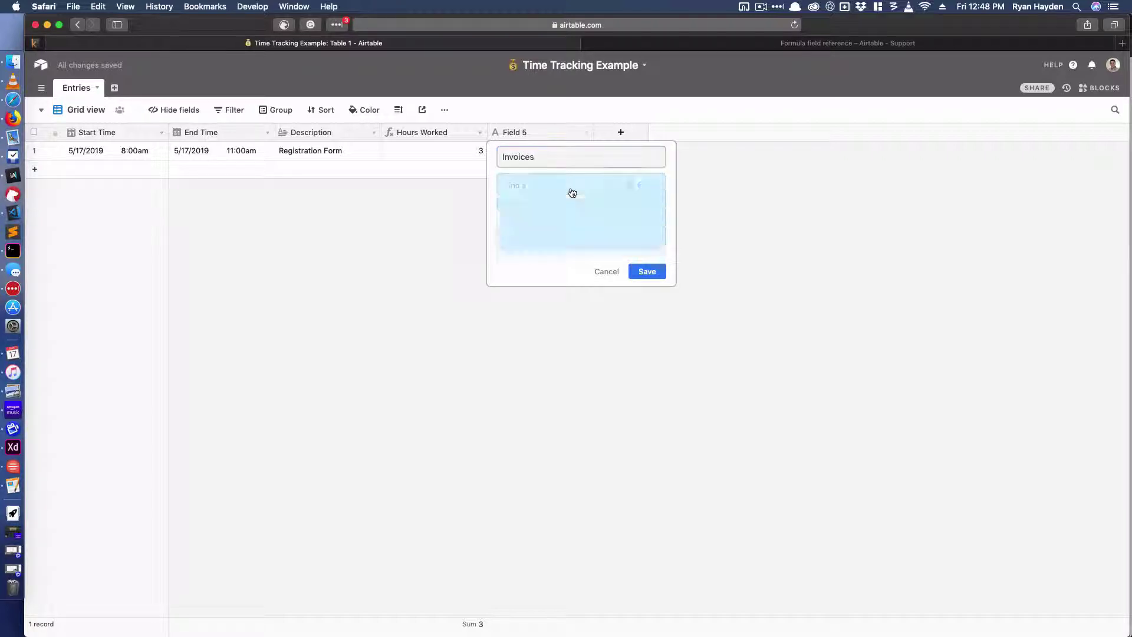
left_click(563, 212)
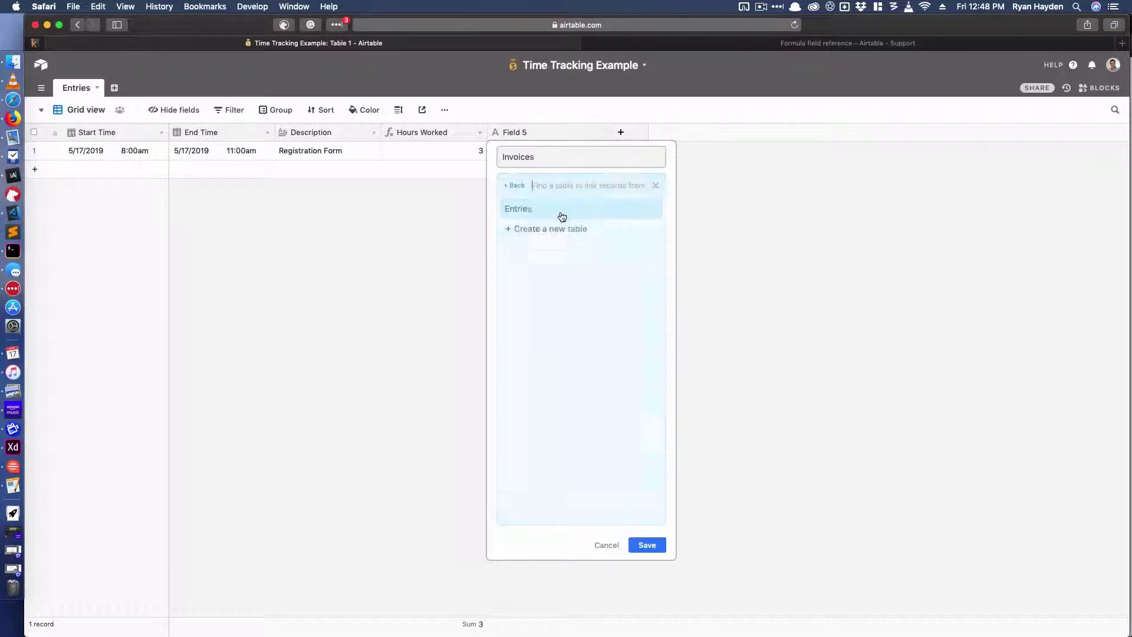
left_click(561, 230)
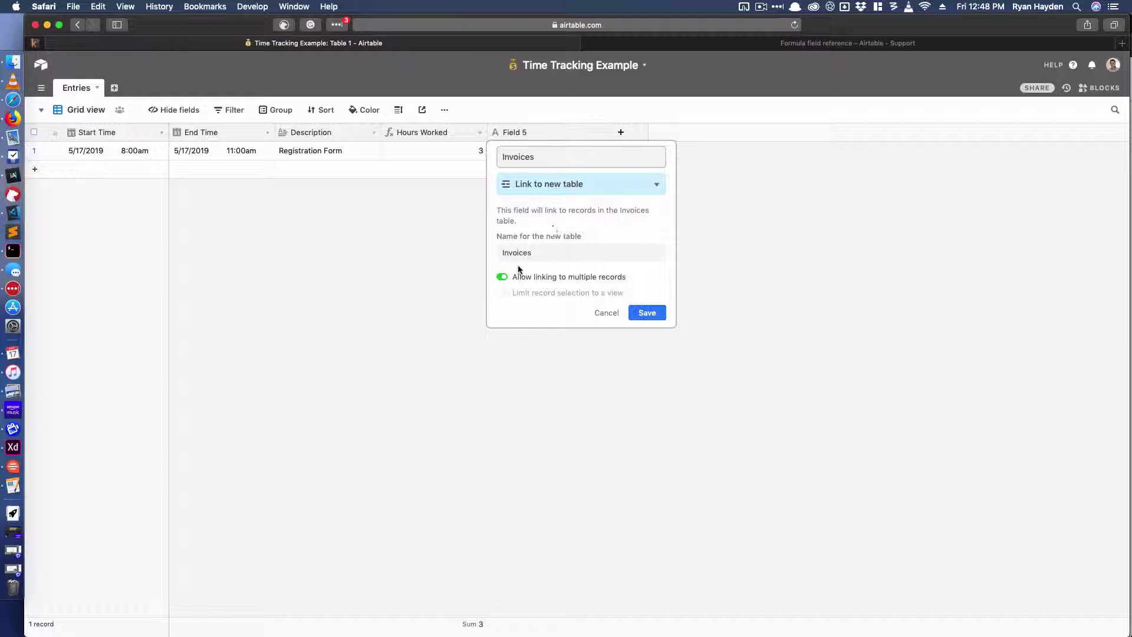
left_click(656, 315)
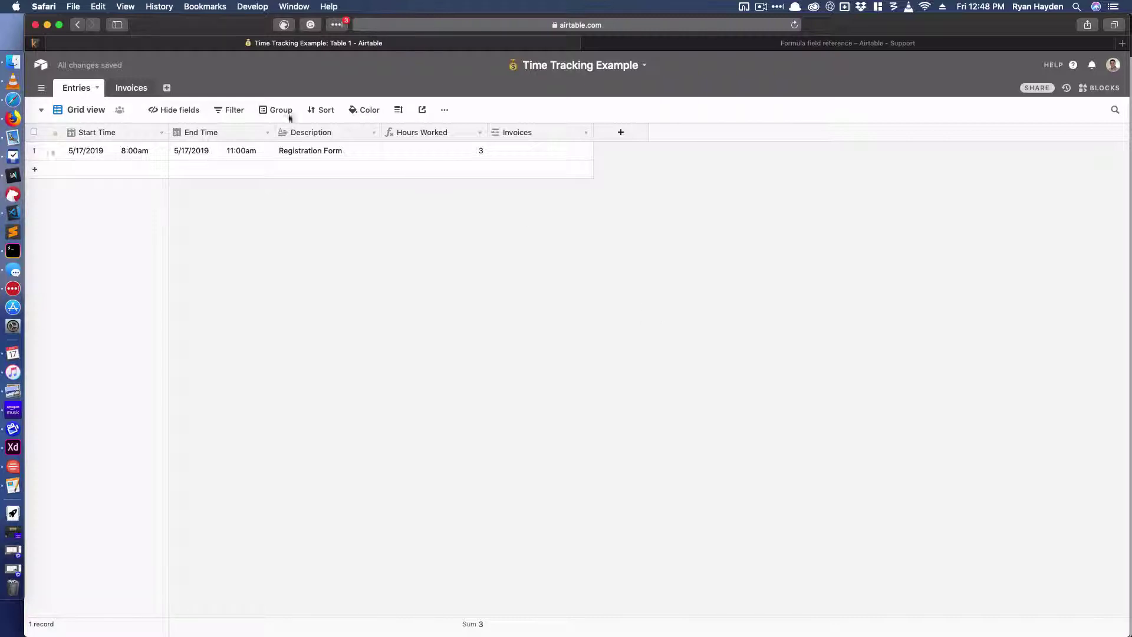
In Invoices, change the Name primary field to a Date type named 'Date'.
left_click(124, 90)
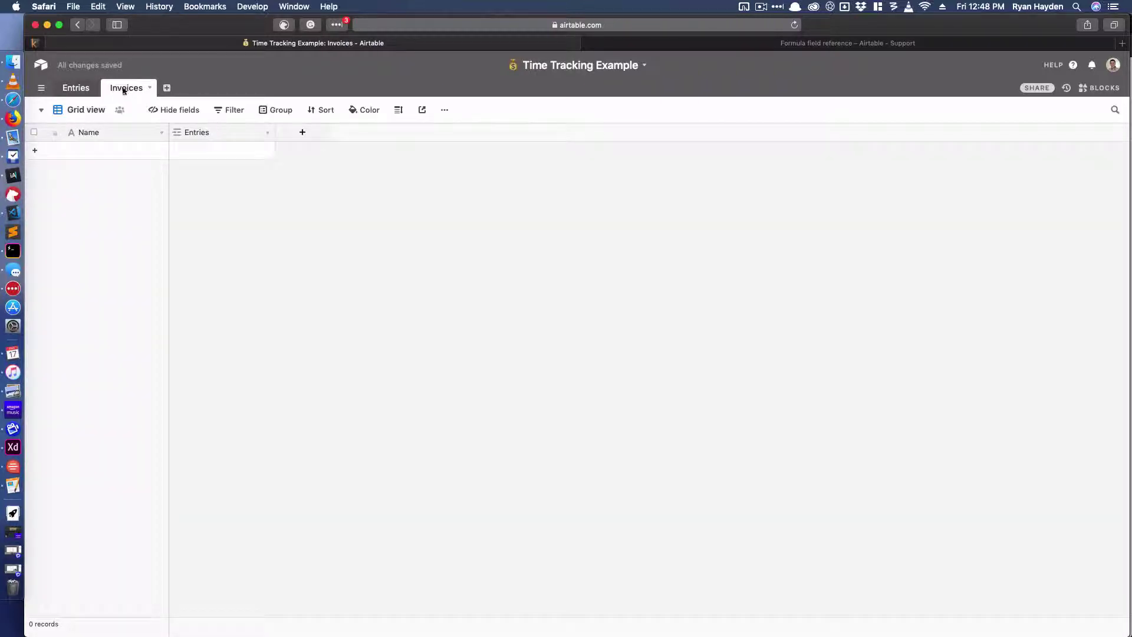
left_click(160, 135)
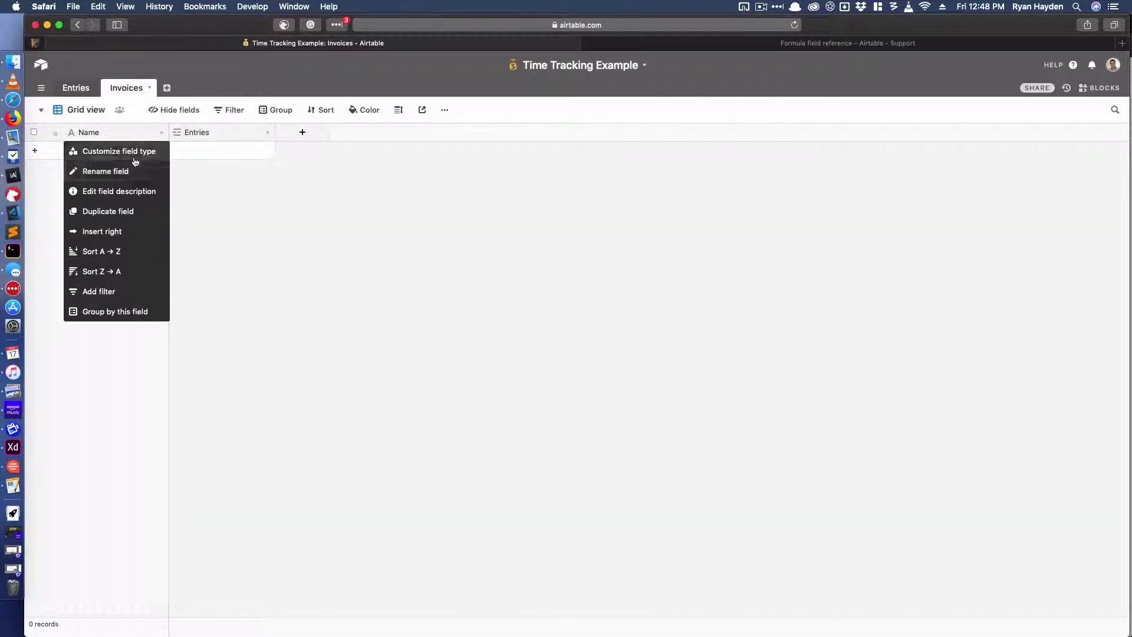
left_click(134, 154)
left_click(145, 211)
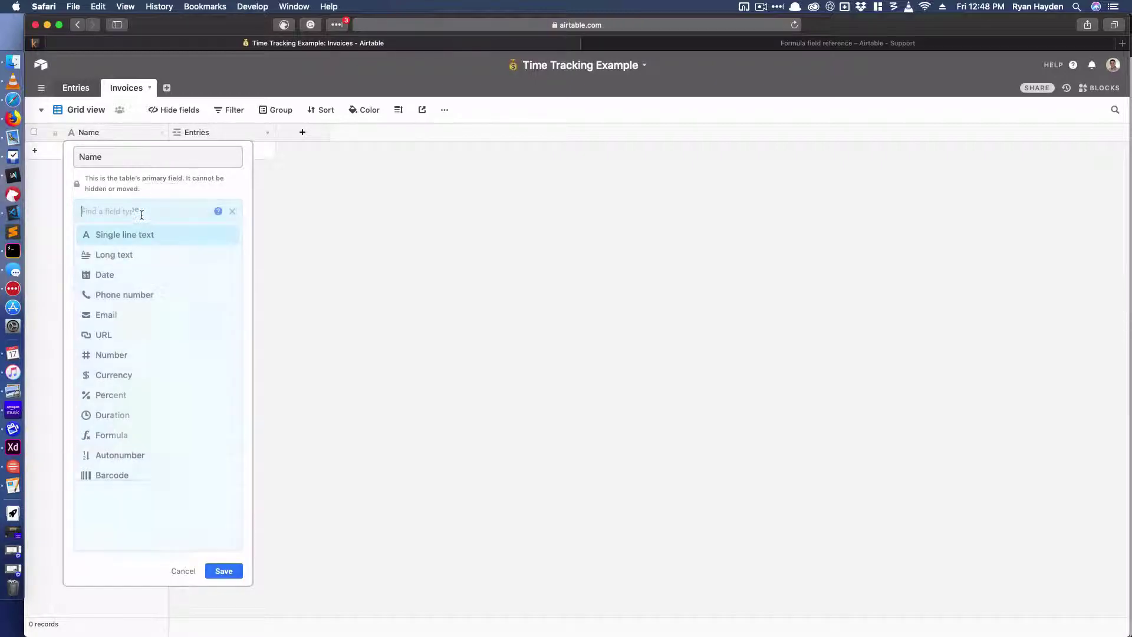
left_click(147, 273)
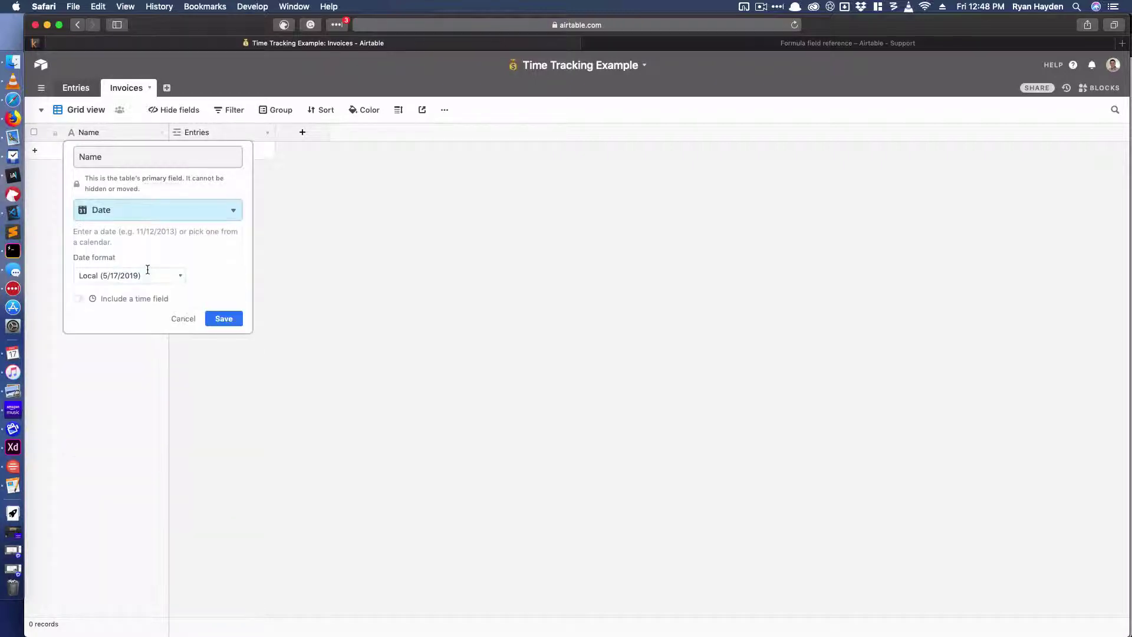
double_click(111, 163)
type("Date")
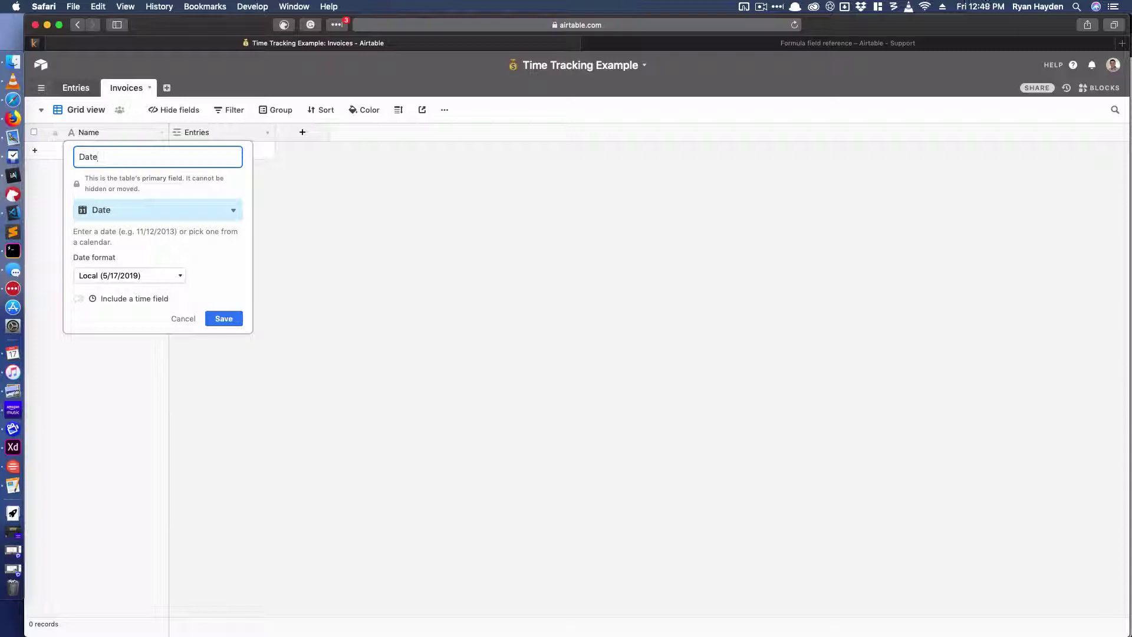
left_click(233, 316)
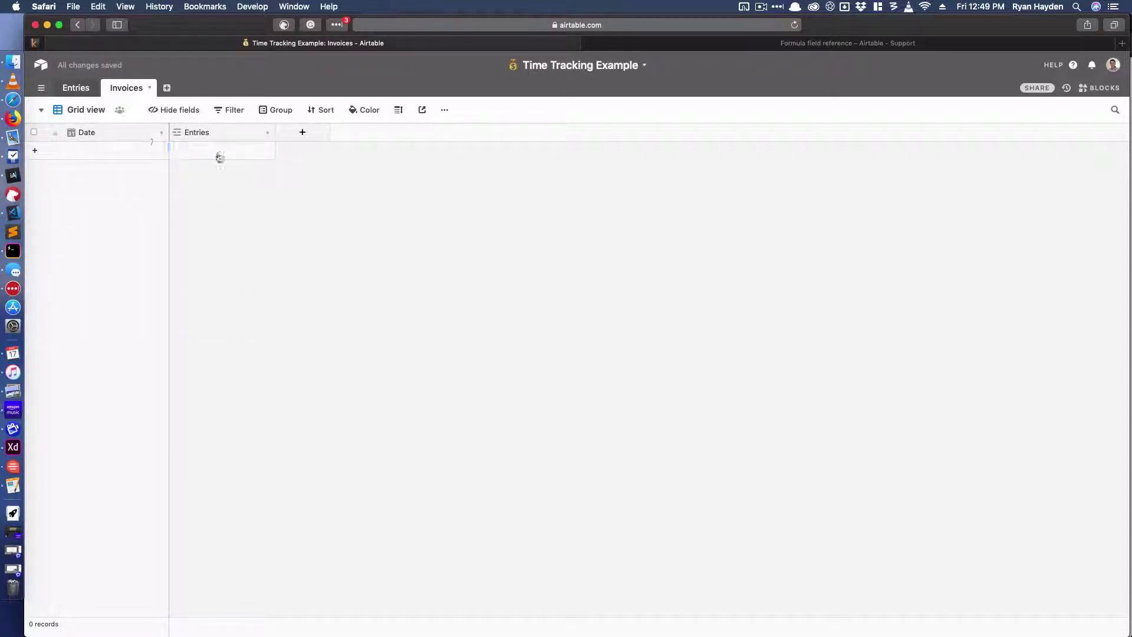
Add a new Entries record starting 5/16/2019 at 6:00am.
left_click(76, 90)
left_click(88, 170)
left_click(88, 170)
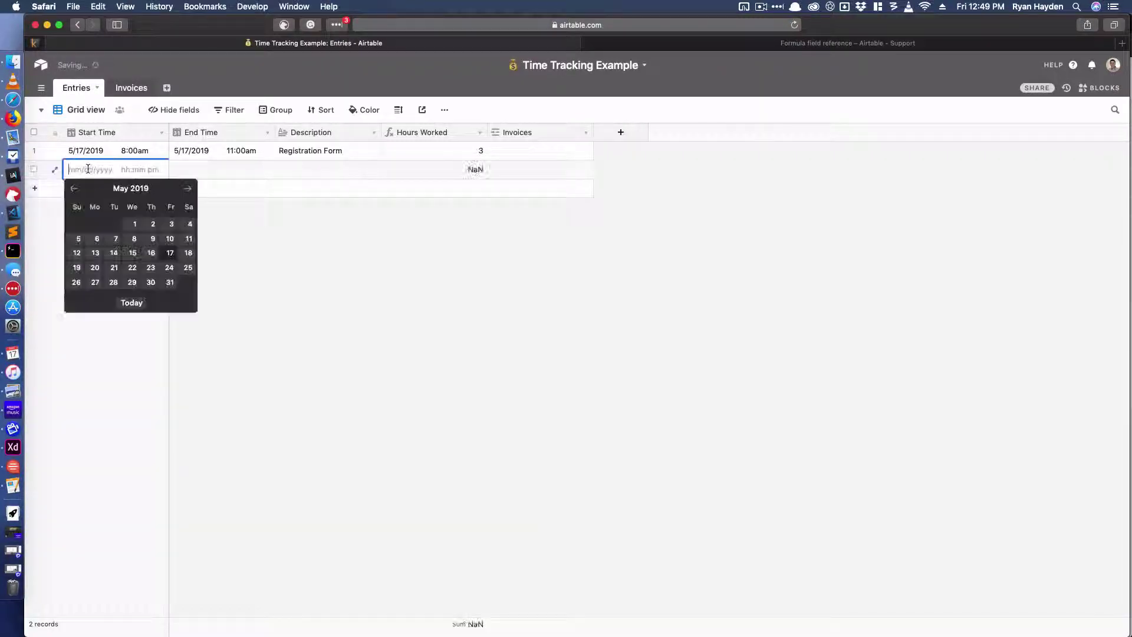
left_click(148, 253)
left_click(123, 170)
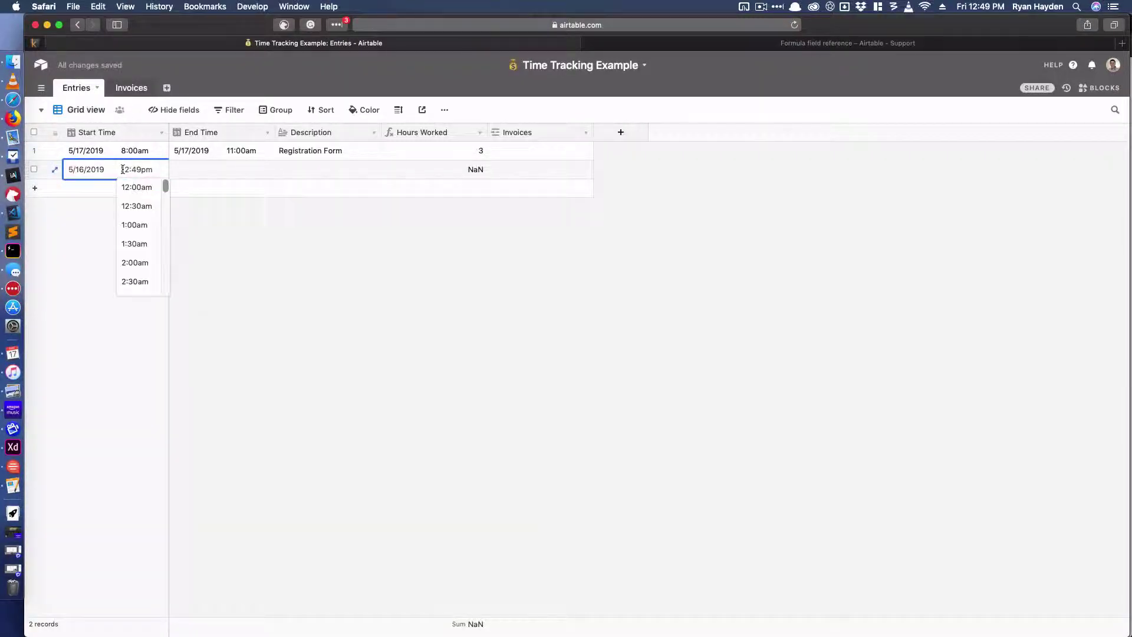
scroll(145, 218, "down", 5)
left_click(145, 216)
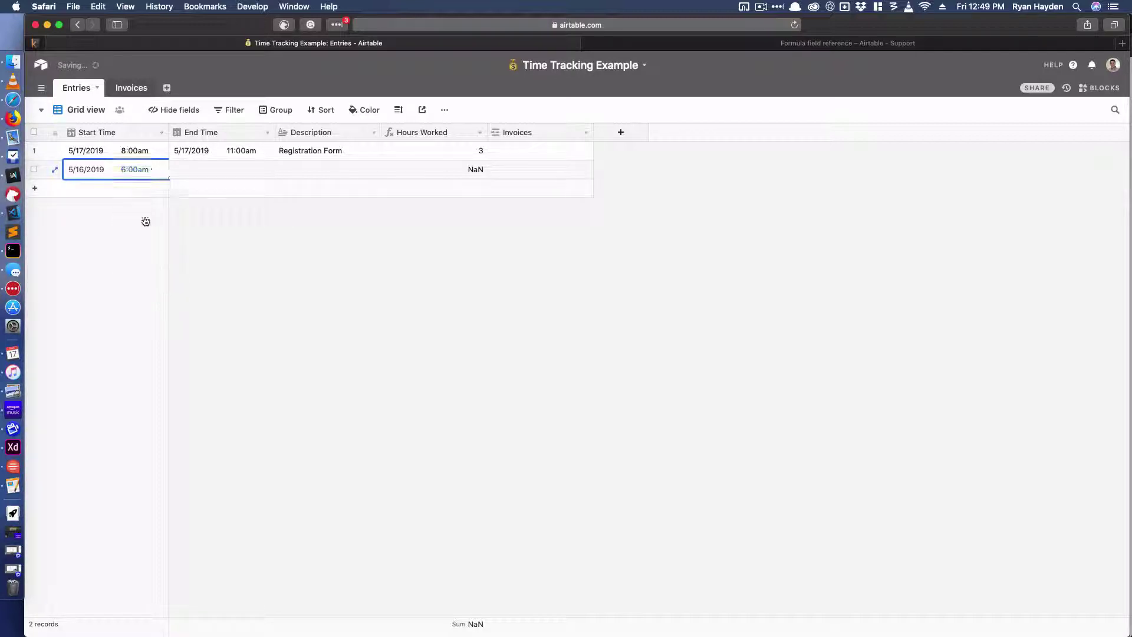
Set its End Time to 5/16/2019 10:30am and Description to 'Registration Form'.
left_click(180, 170)
left_click(180, 171)
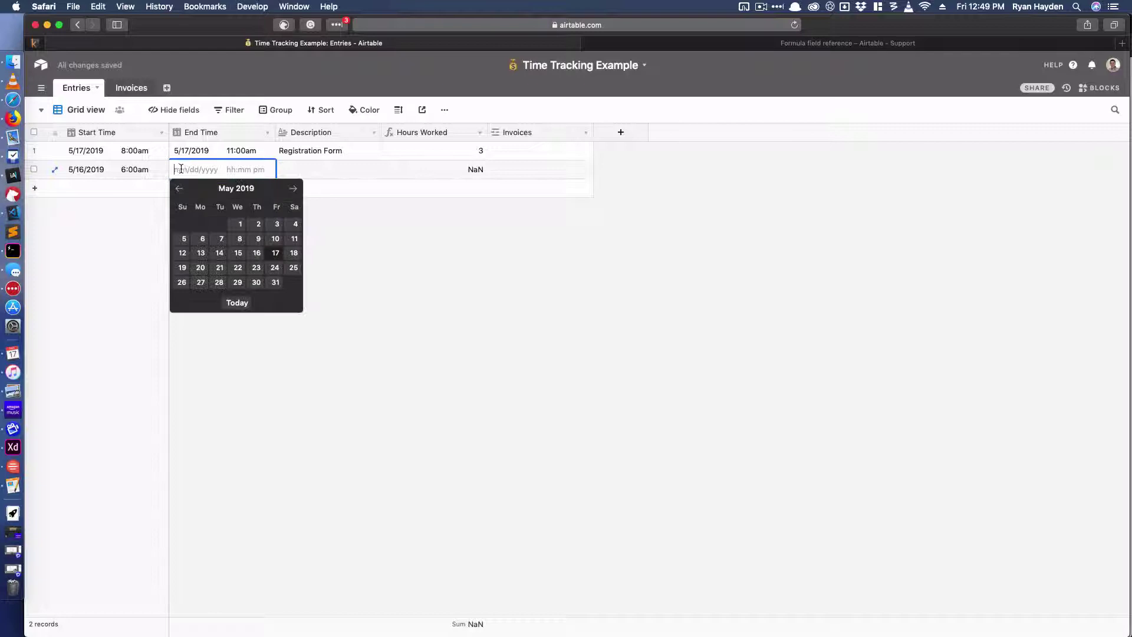
left_click(258, 254)
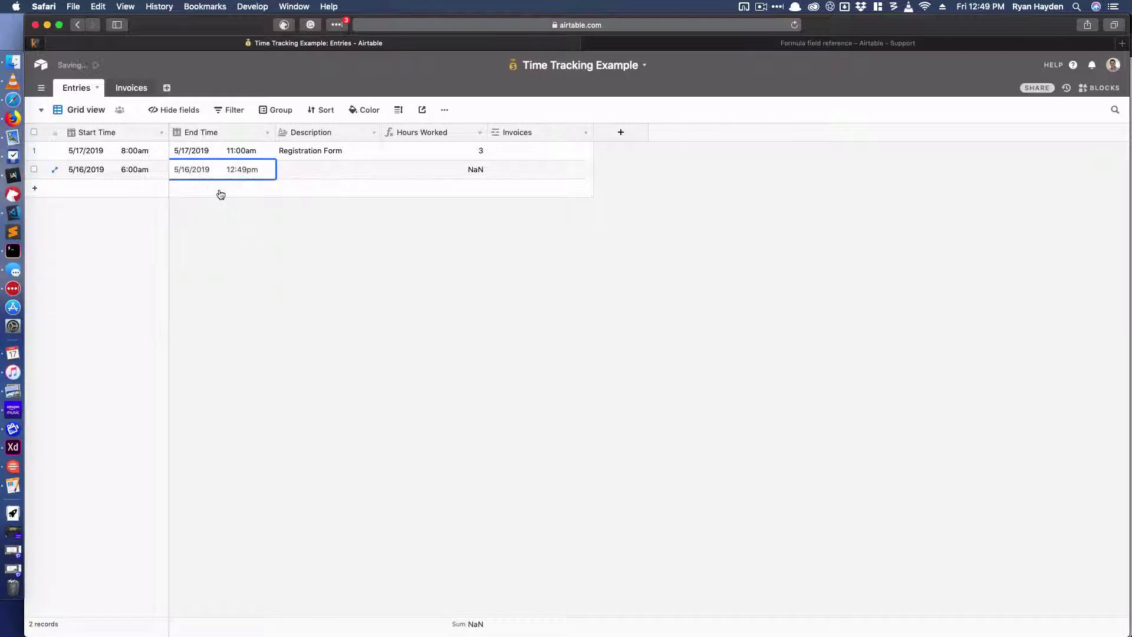
left_click(236, 170)
scroll(235, 234, "down", 15)
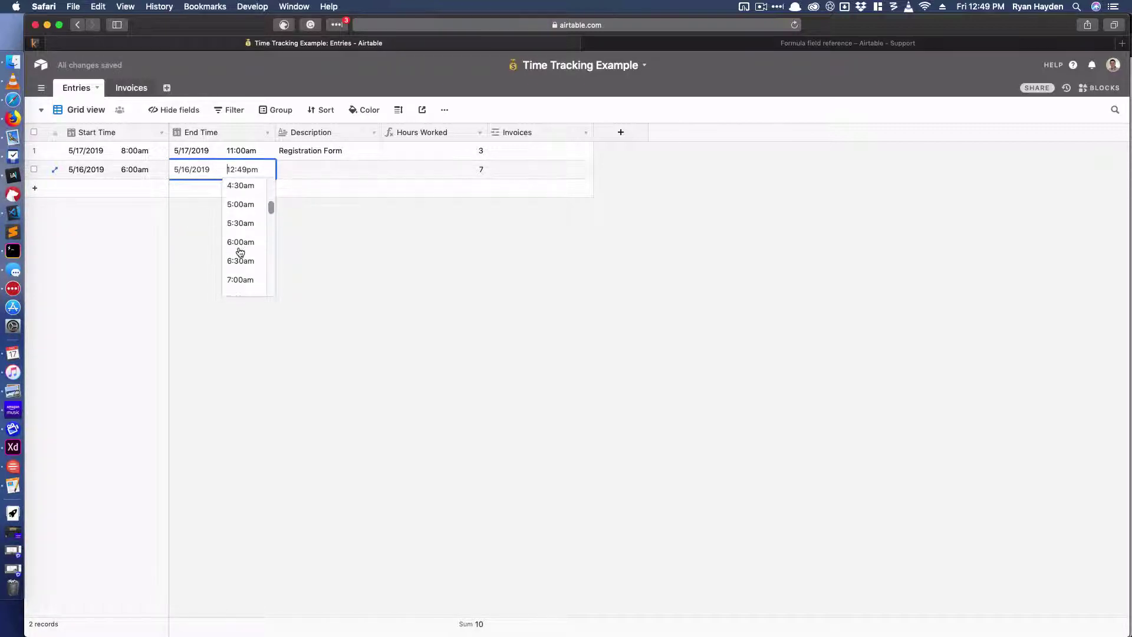
scroll(241, 245, "up", 5)
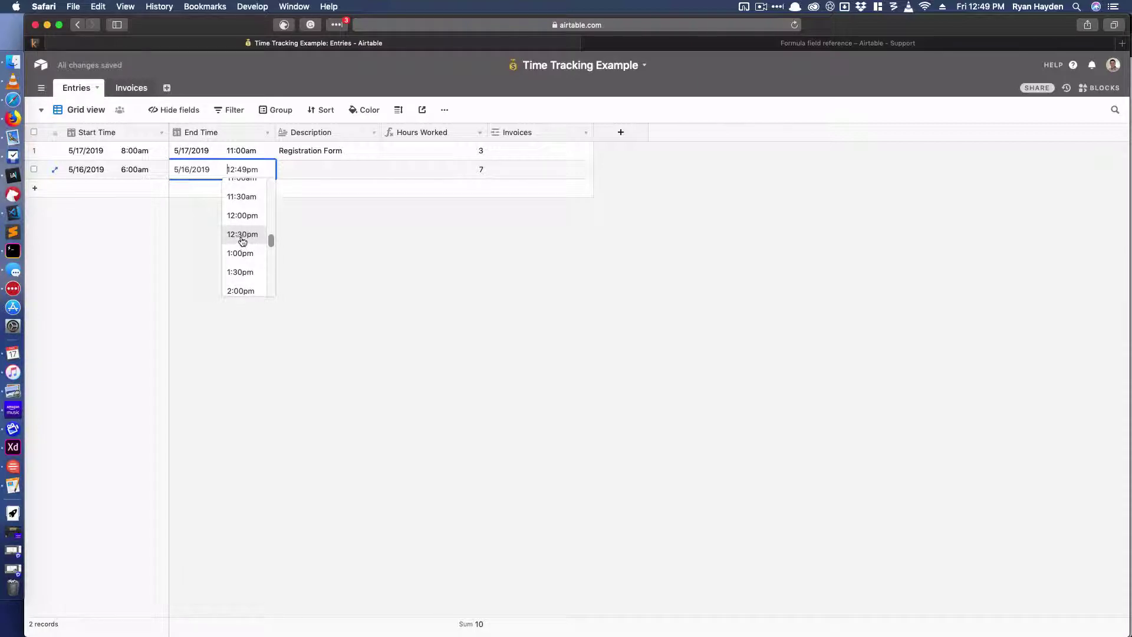
left_click(247, 192)
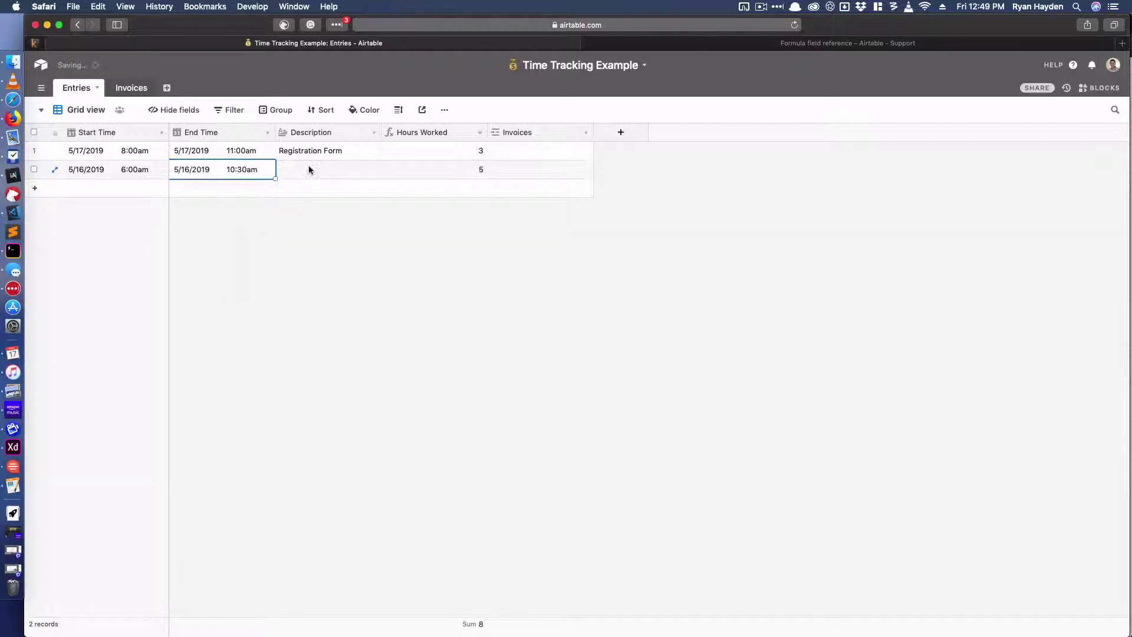
left_click(298, 169)
type("Regis")
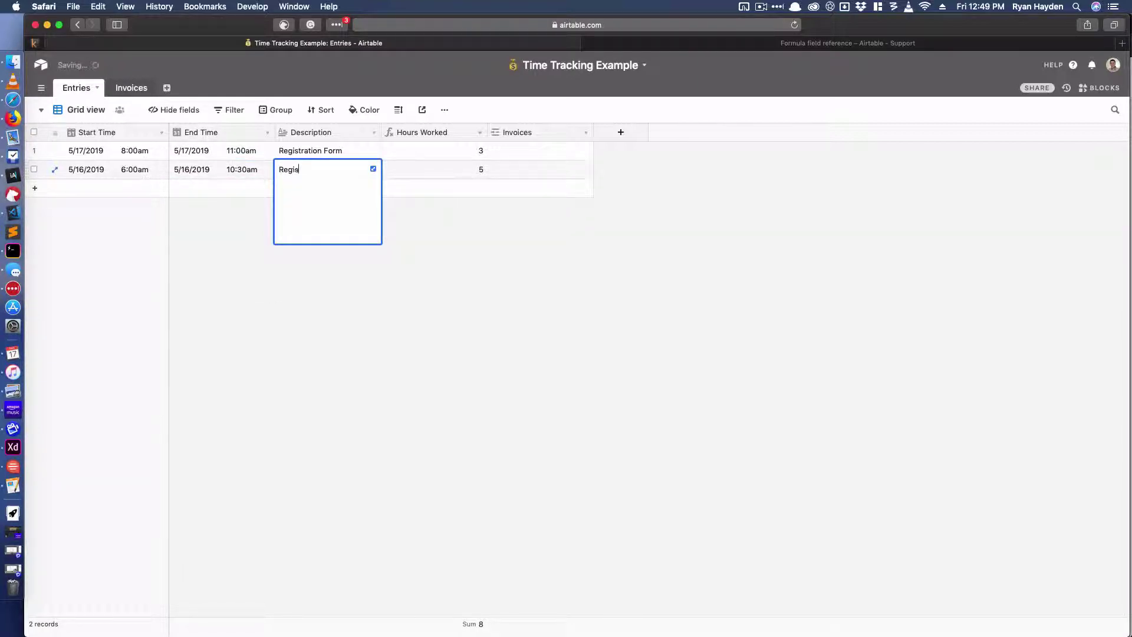
type("tration Form")
left_click(437, 272)
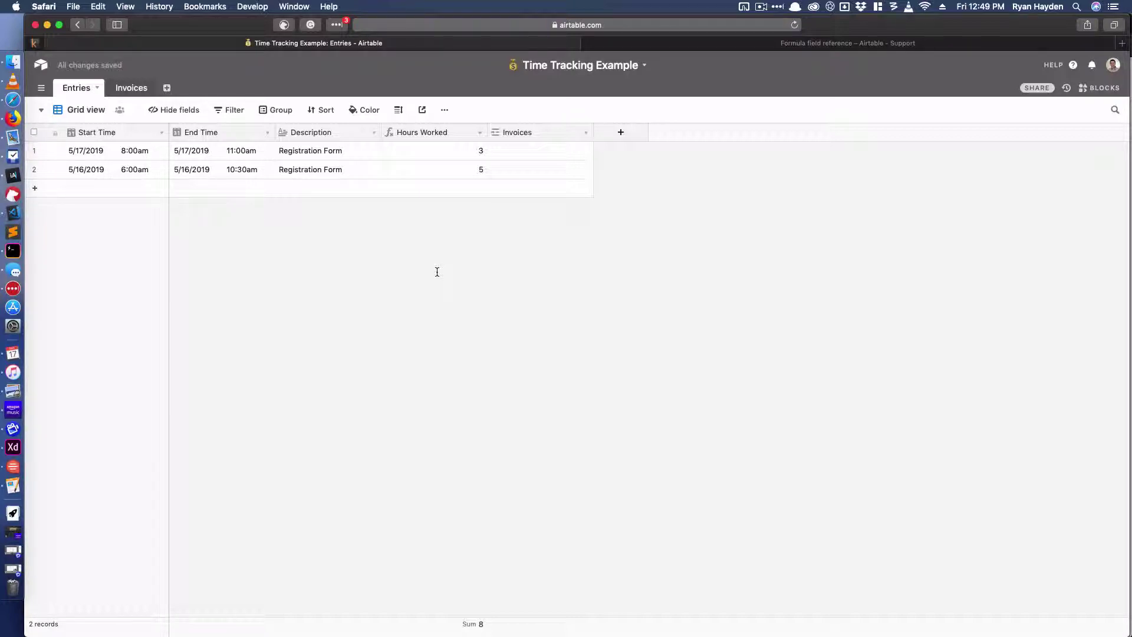
Change Hours Worked to a decimal format with 1.0 precision, so entries read 3.0 and 4.5.
left_click(480, 133)
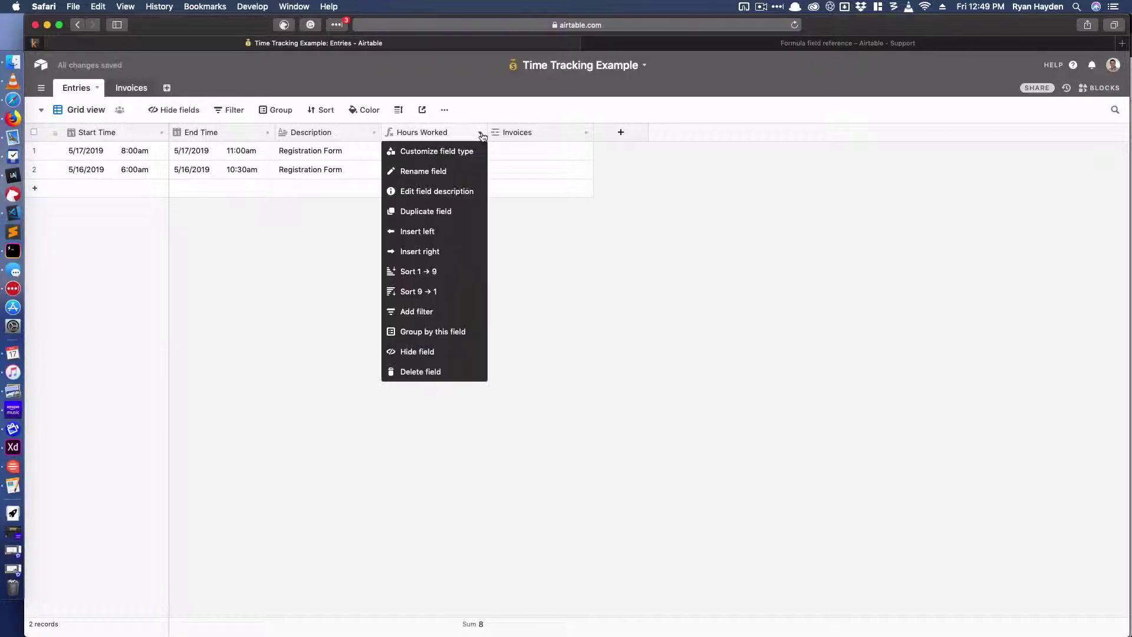
left_click(507, 239)
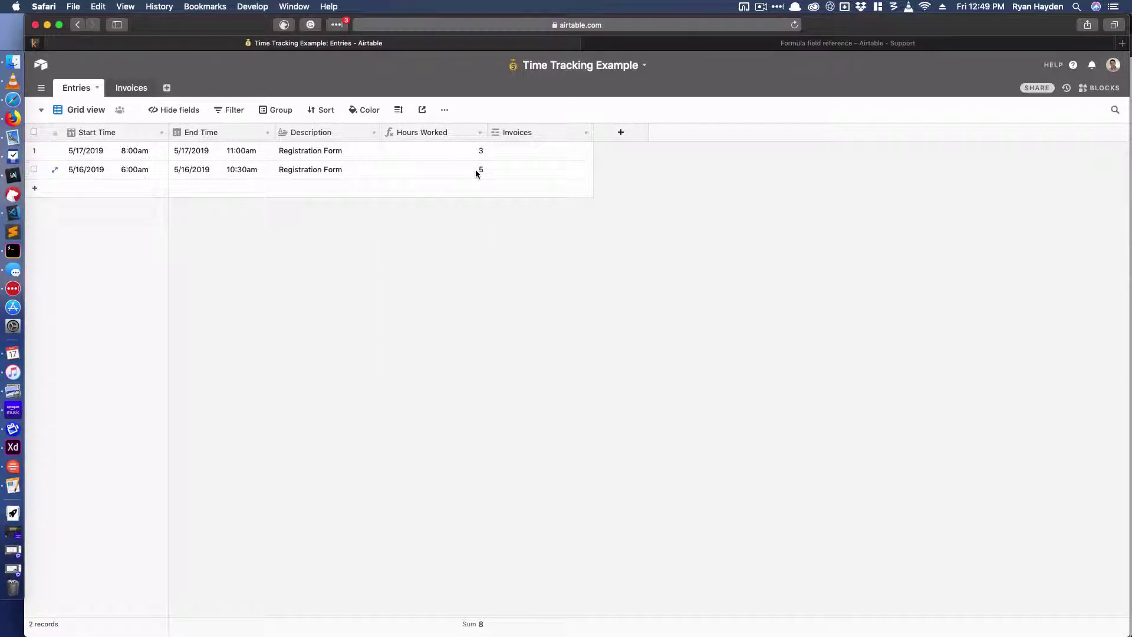
left_click(480, 133)
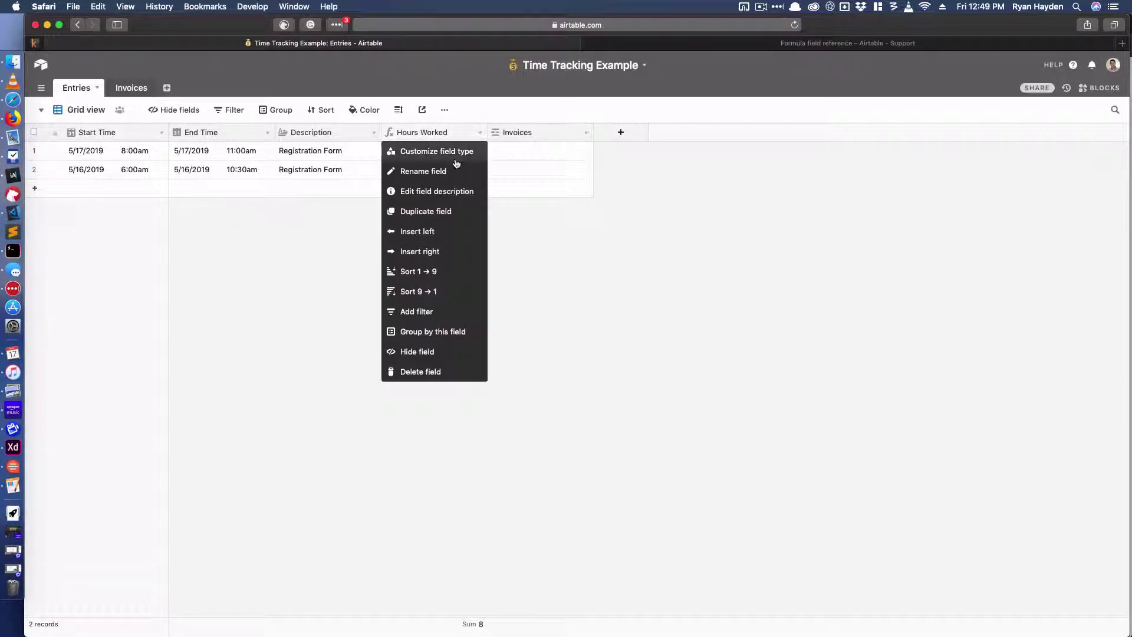
left_click(454, 157)
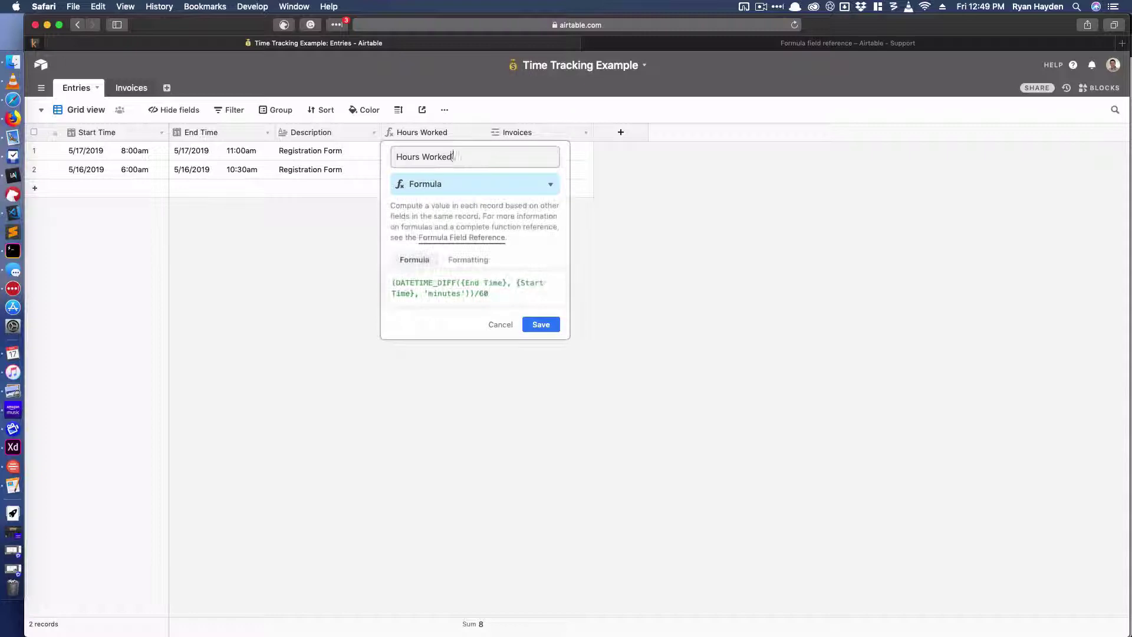
left_click(469, 262)
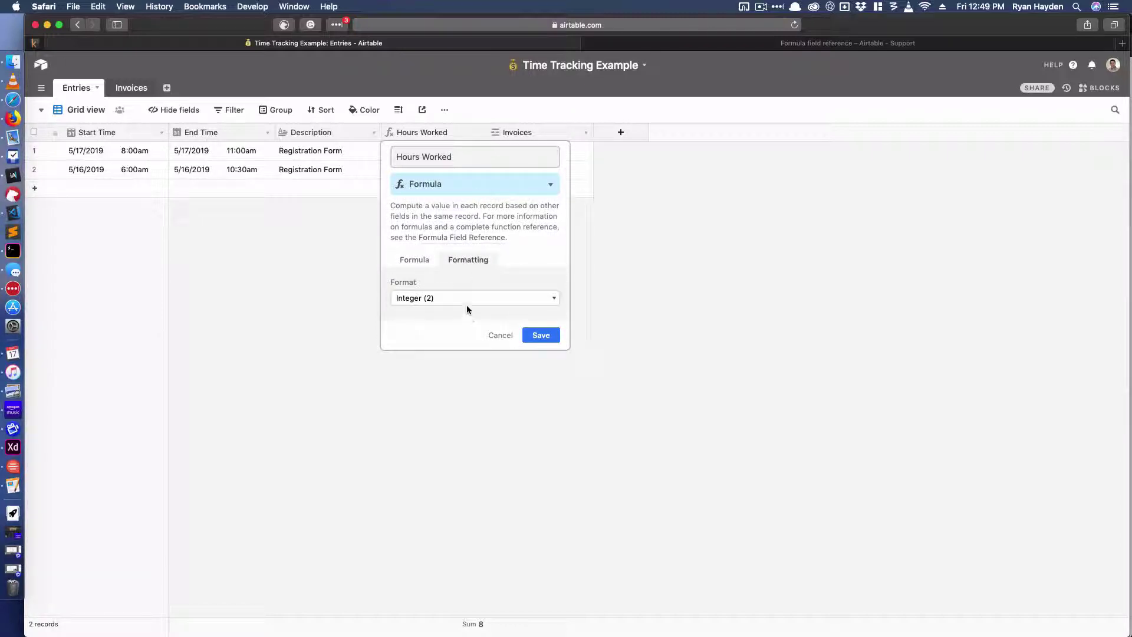
left_click(430, 299)
left_click(428, 290)
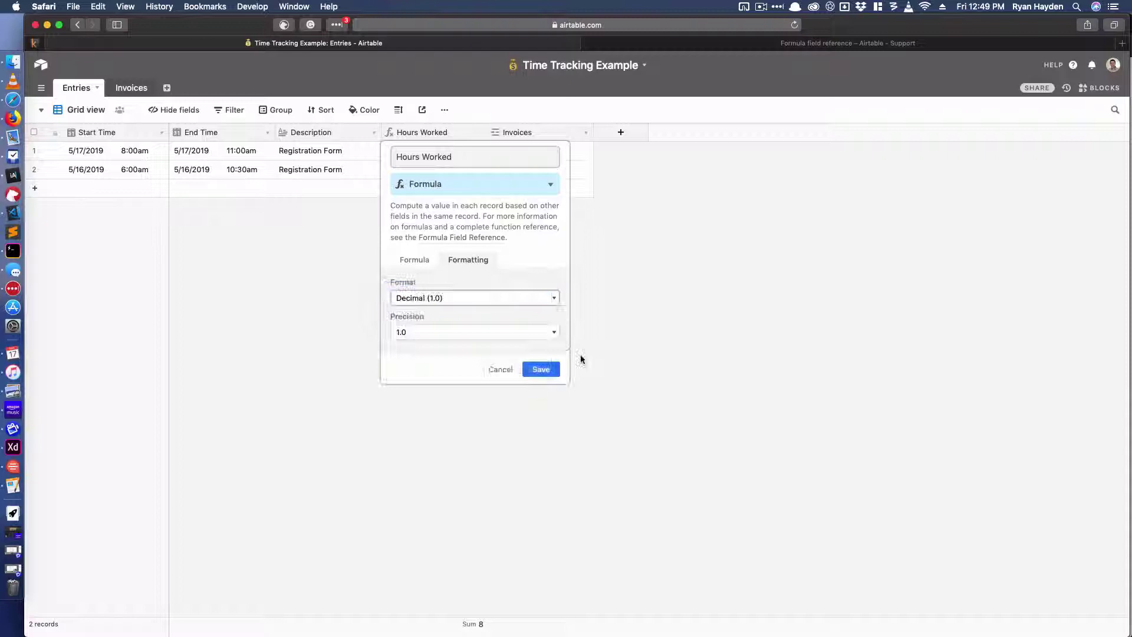
left_click(555, 372)
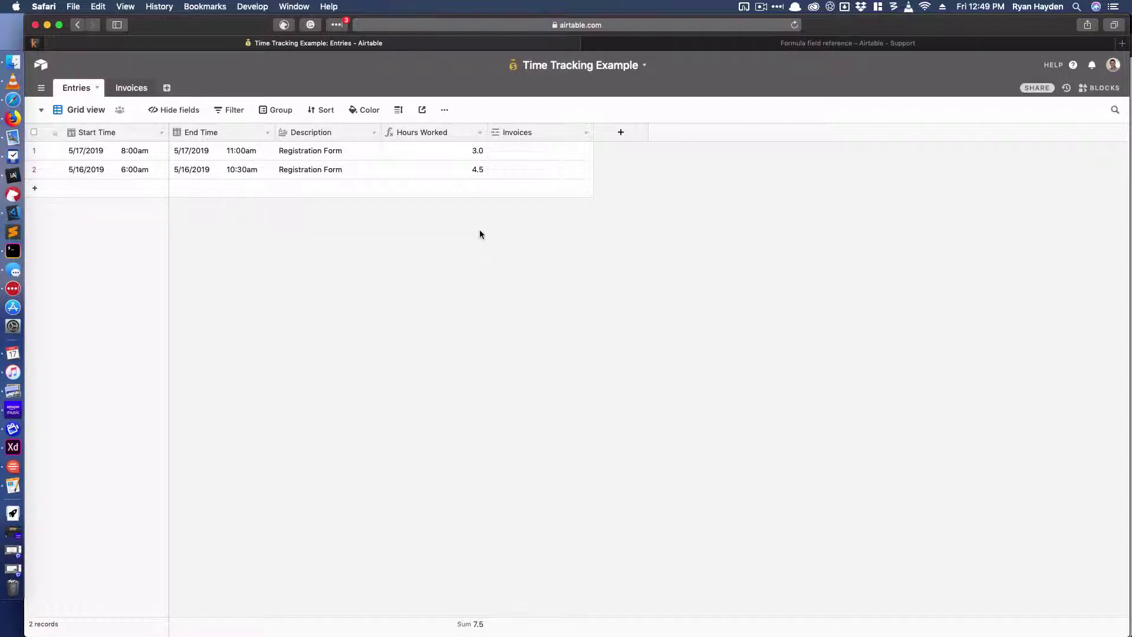
Link row 1 to a new invoice record dated 5/17/2019.
left_click(500, 153)
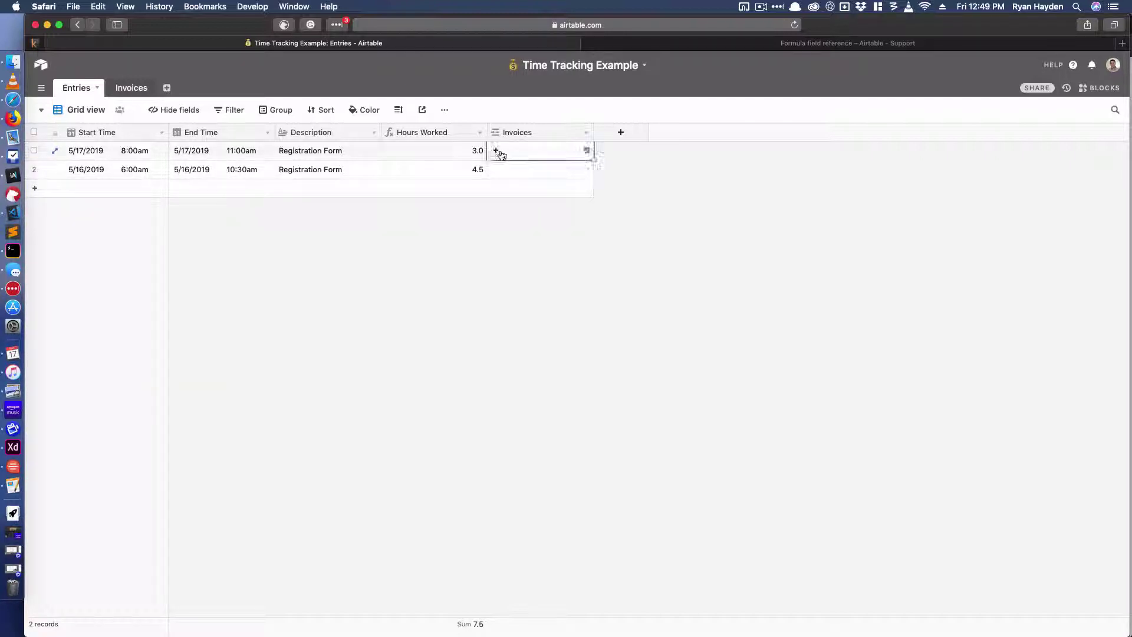
left_click(499, 152)
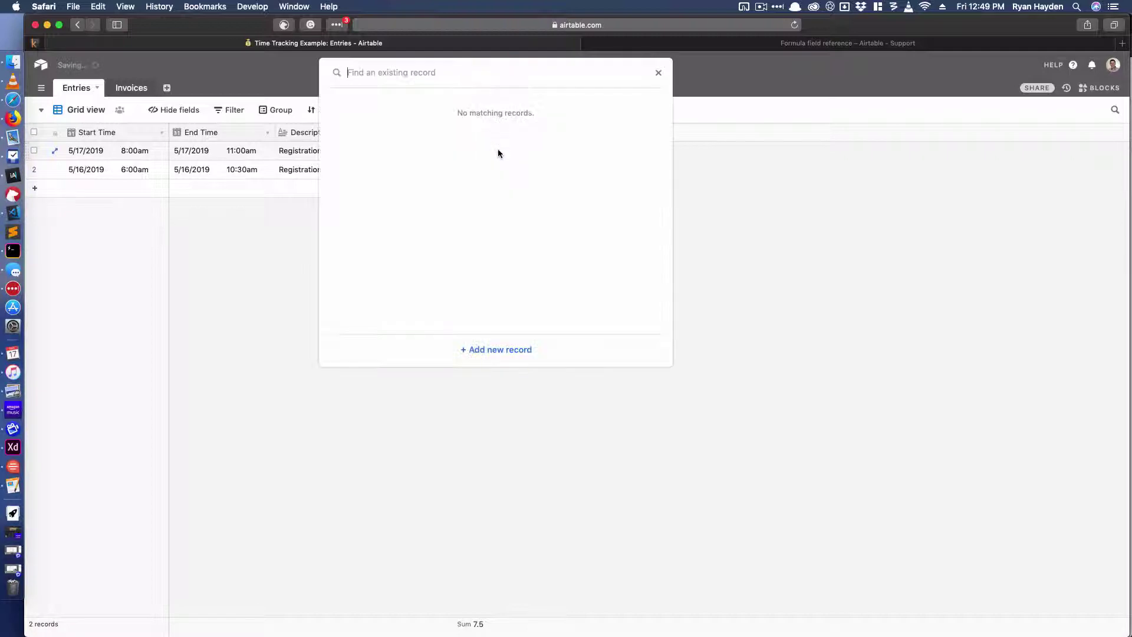
left_click(498, 351)
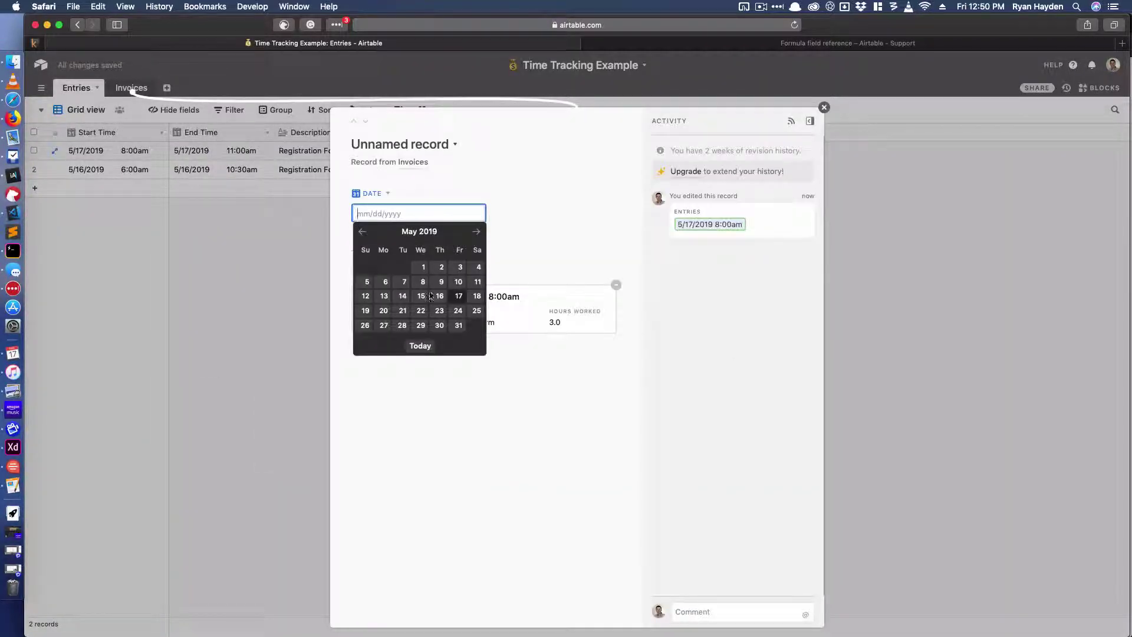
left_click(421, 346)
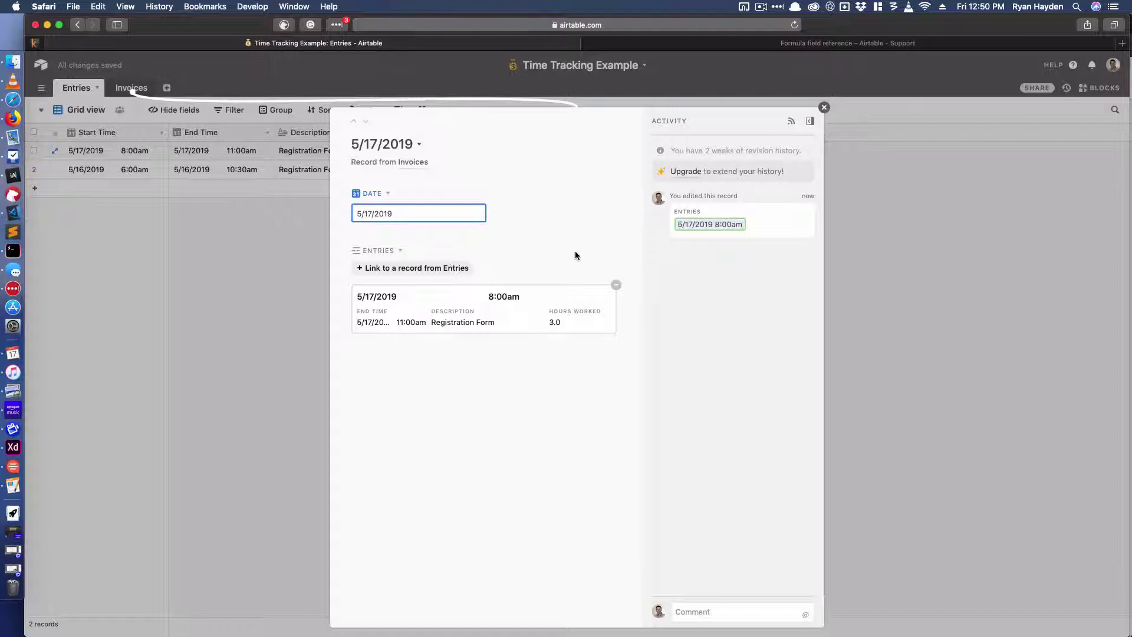
left_click(824, 107)
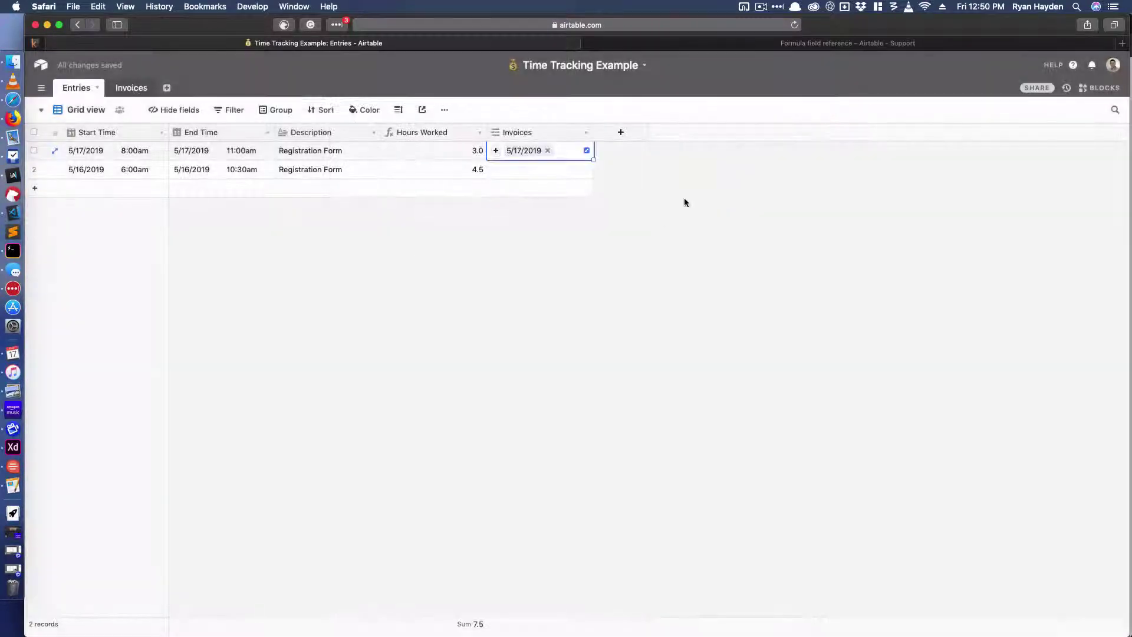
Link row 2's Invoices cell to the same 5/17/2019 invoice.
left_click(504, 174)
left_click(497, 169)
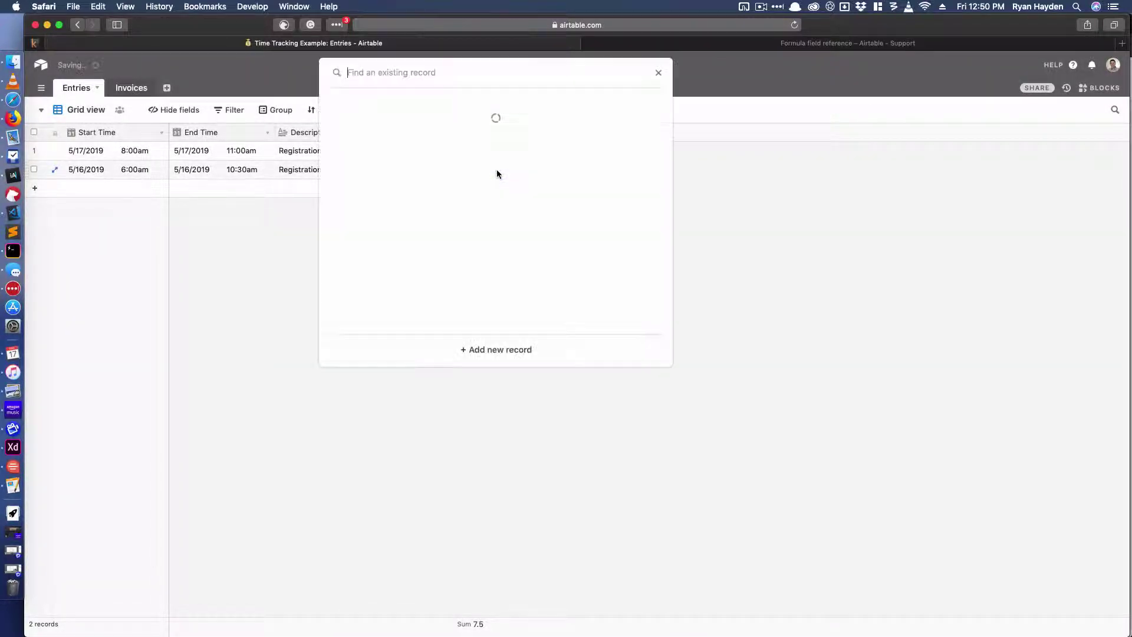
left_click(396, 125)
left_click(658, 257)
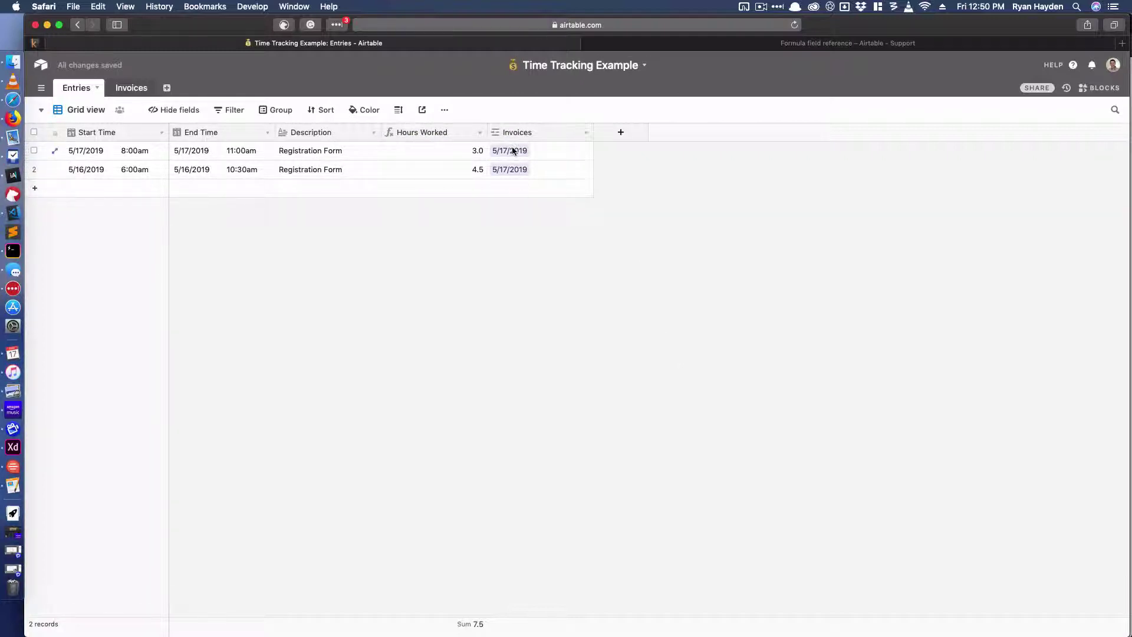
left_click(588, 136)
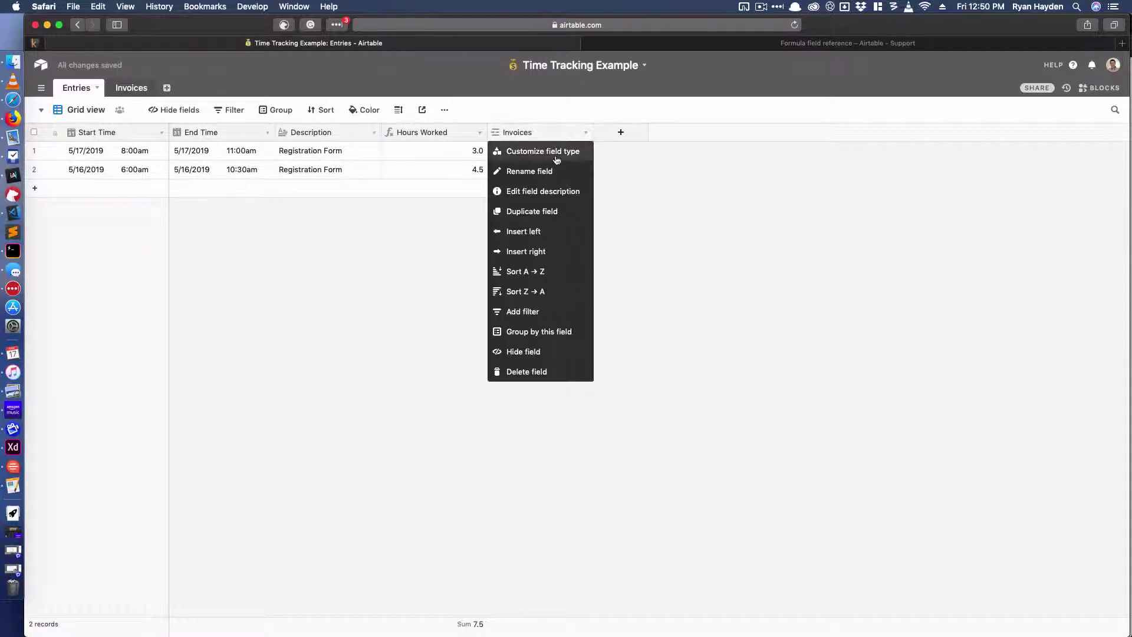
left_click(553, 149)
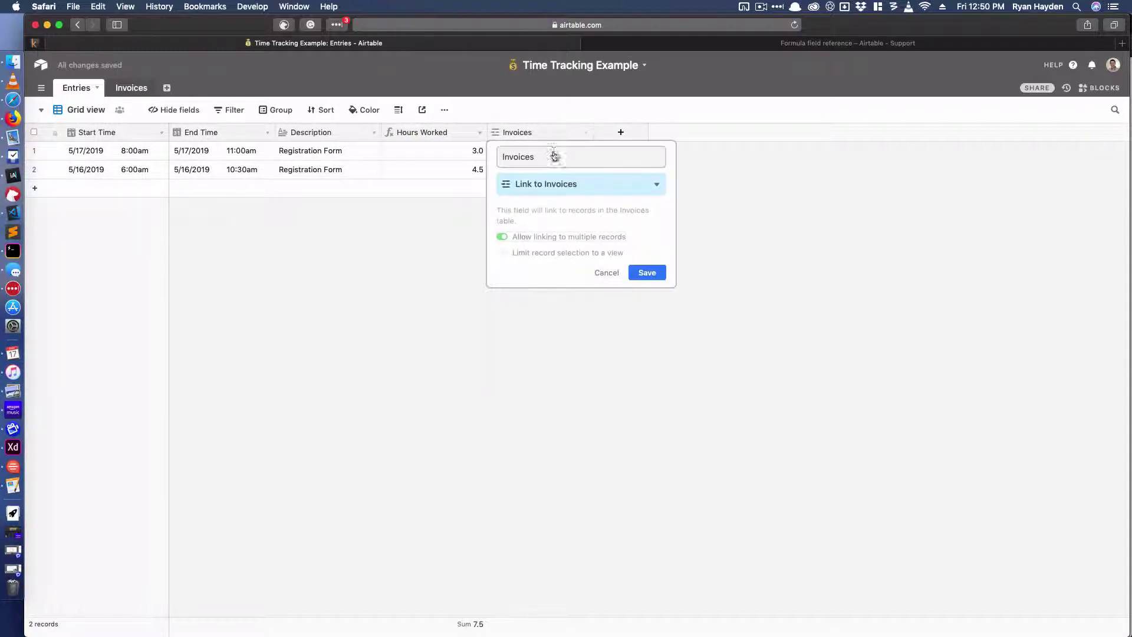
left_click(648, 273)
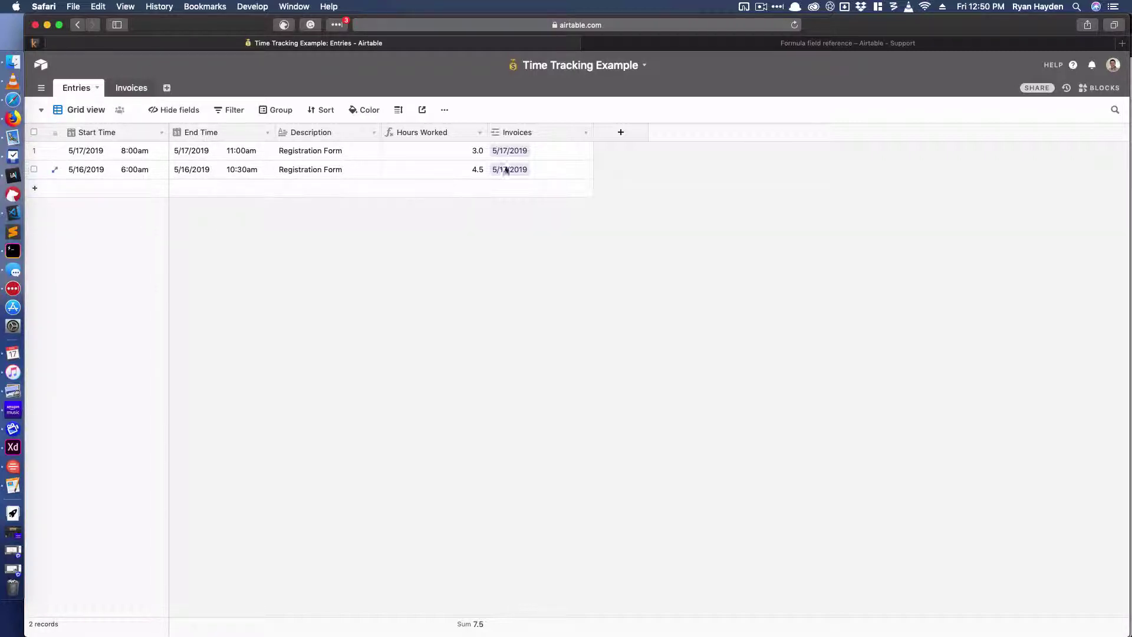
Group the Entries grid by the Invoices field, giving one 5/17/2019 group of 2 entries.
left_click(278, 111)
left_click(304, 161)
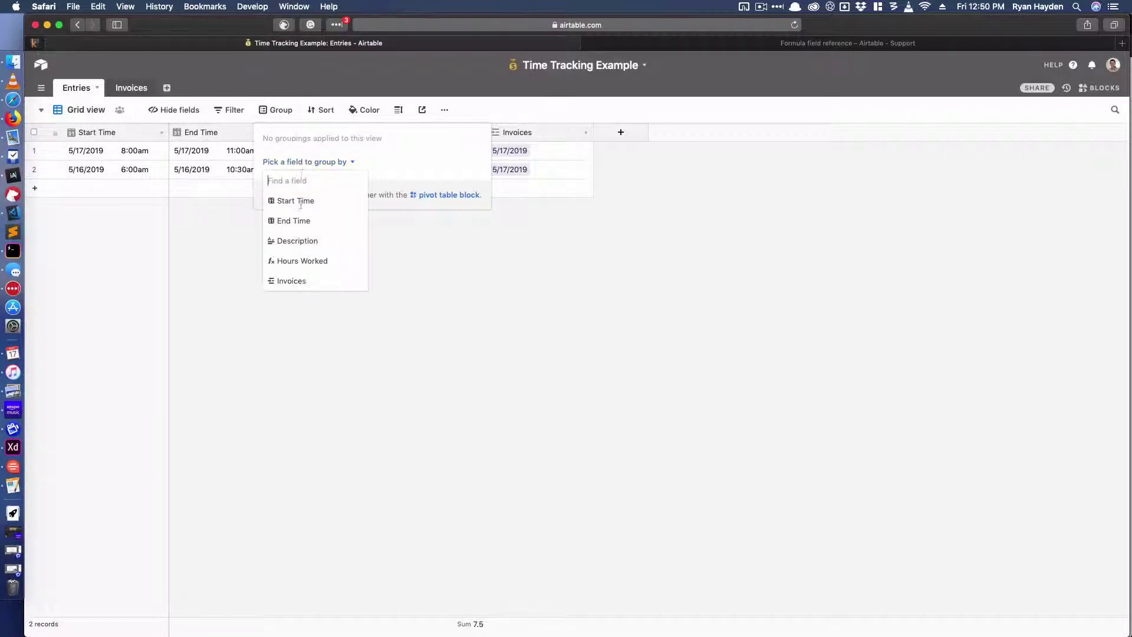
left_click(309, 278)
left_click(532, 318)
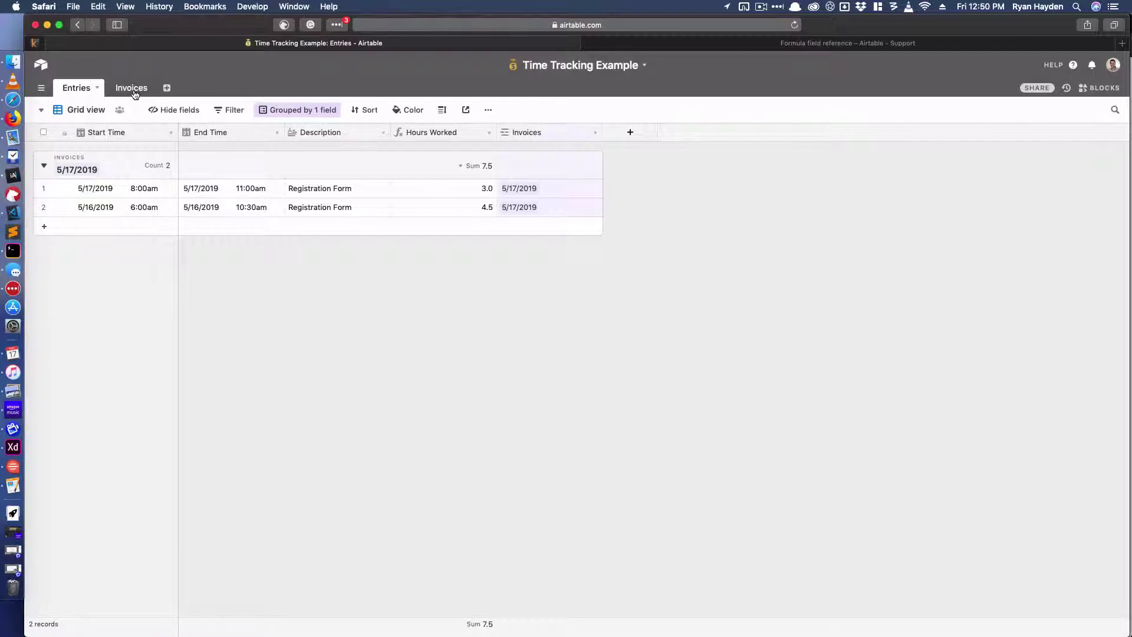
In Invoices, add a field named Hours as a Rollup of Entries' Hours Worked.
left_click(134, 93)
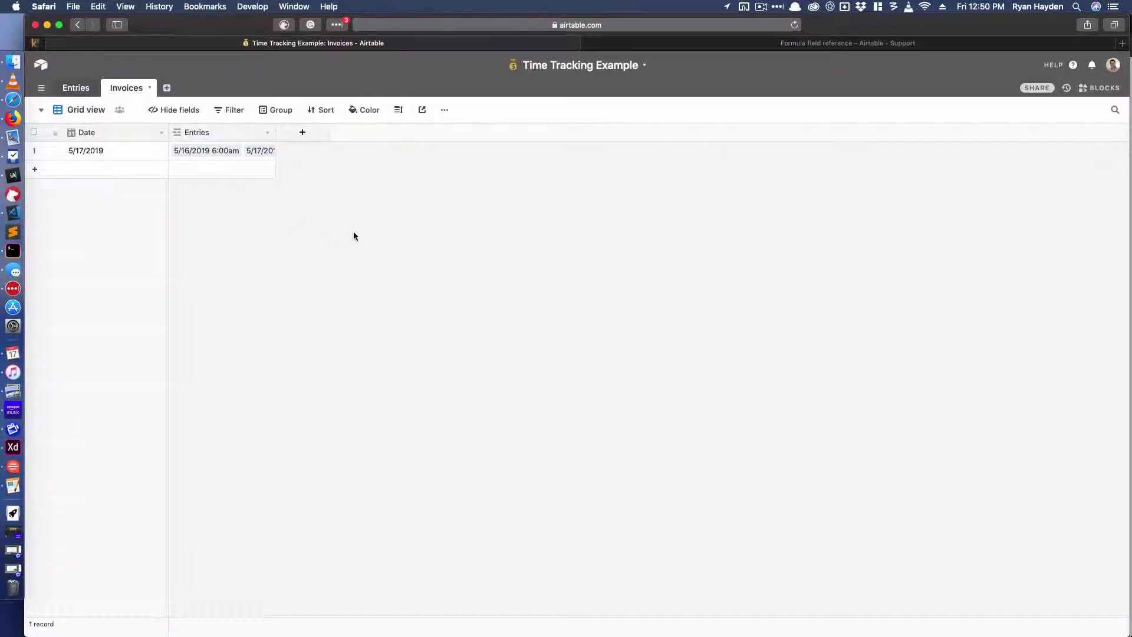
left_click(303, 135)
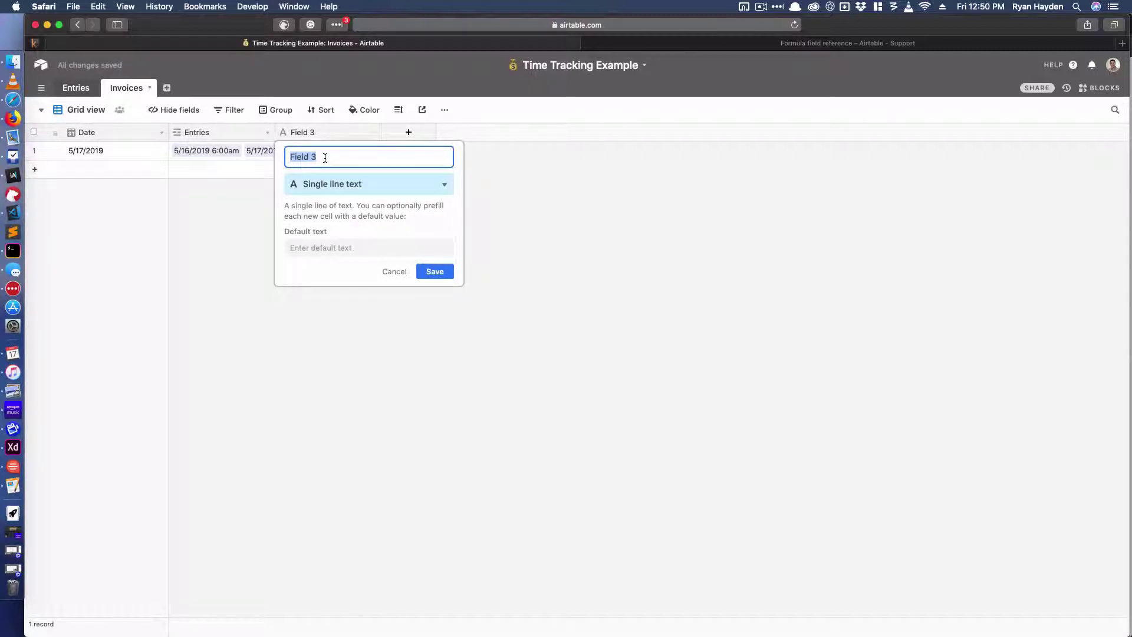
type("Hours")
left_click(336, 192)
scroll(378, 413, "down", 5)
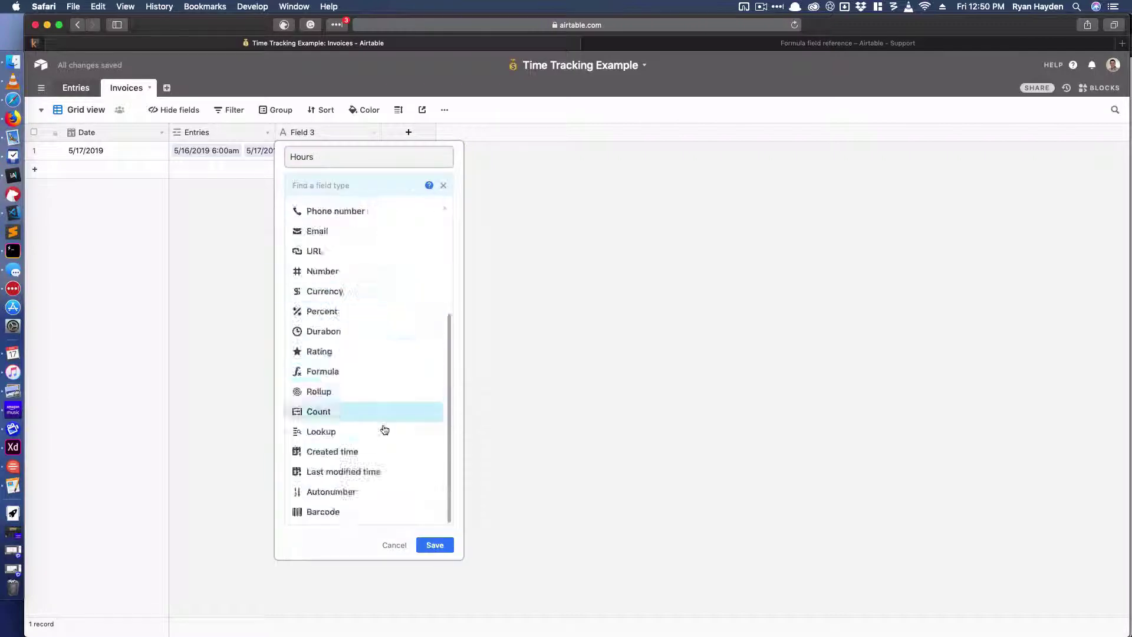
left_click(376, 392)
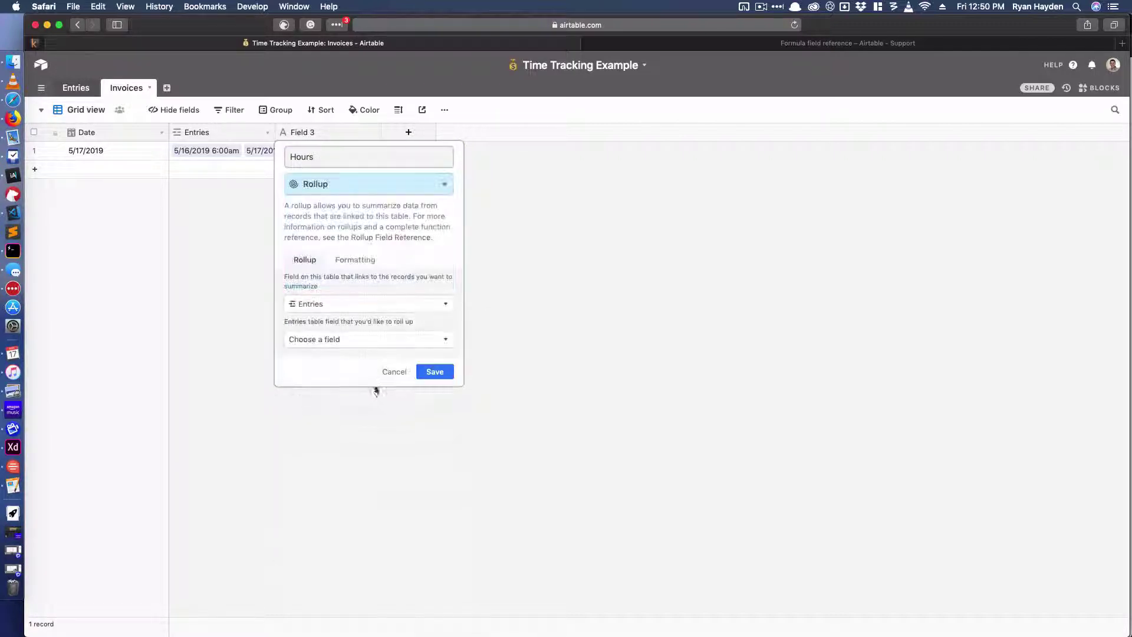
left_click(377, 344)
left_click(375, 439)
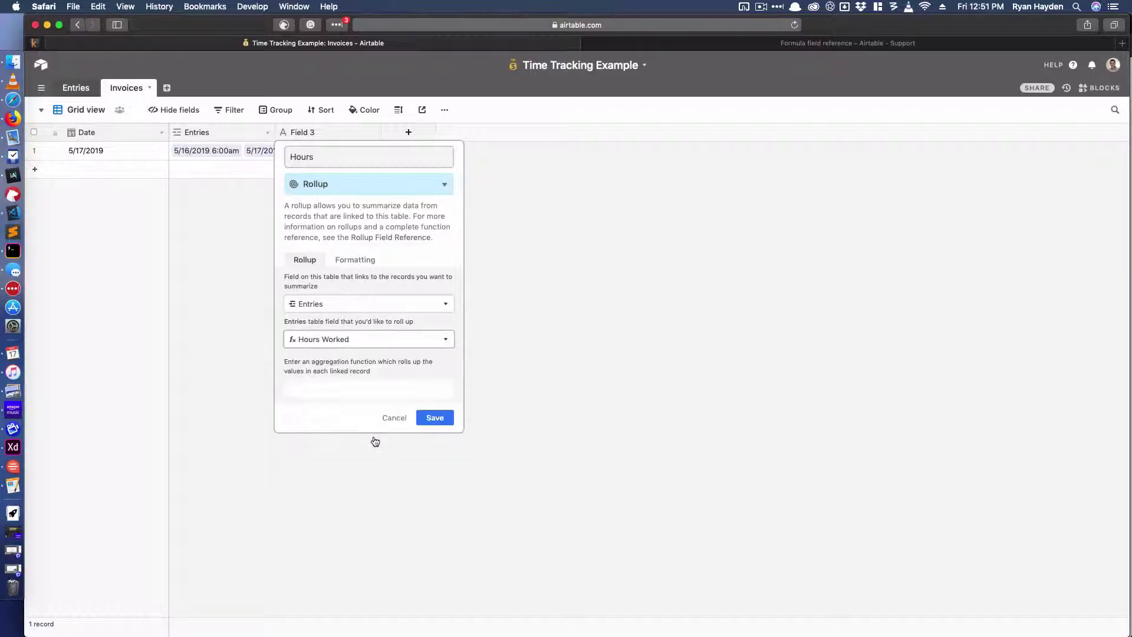
Aggregate the Hours rollup with SUM(values) in Decimal format, save it, and return to Entries.
left_click(362, 394)
type("S")
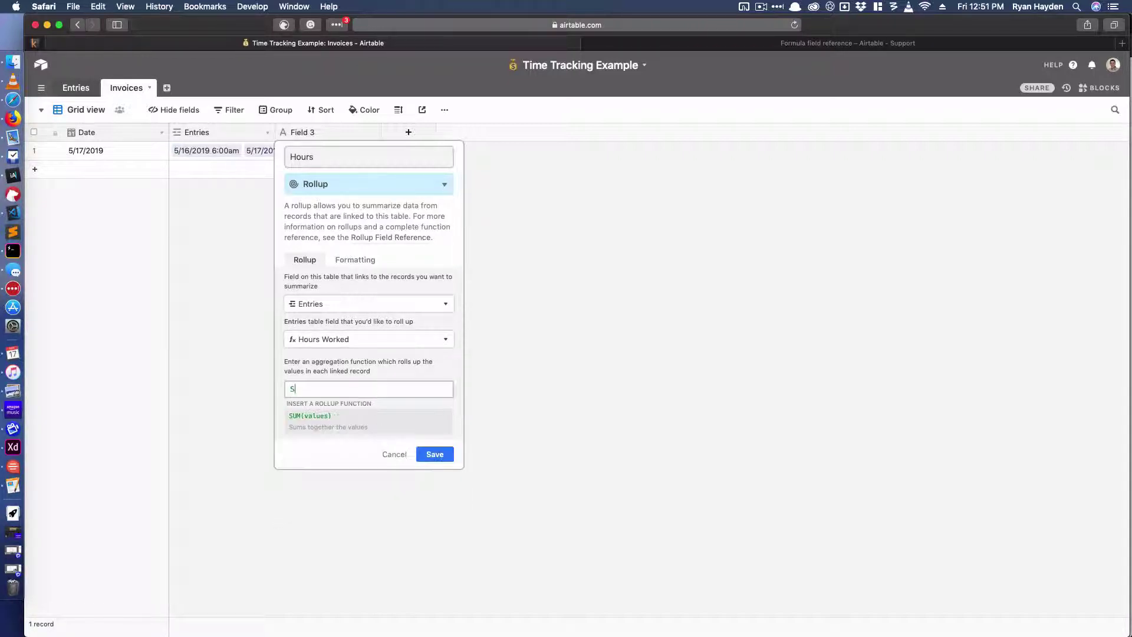
type("U")
left_click(371, 419)
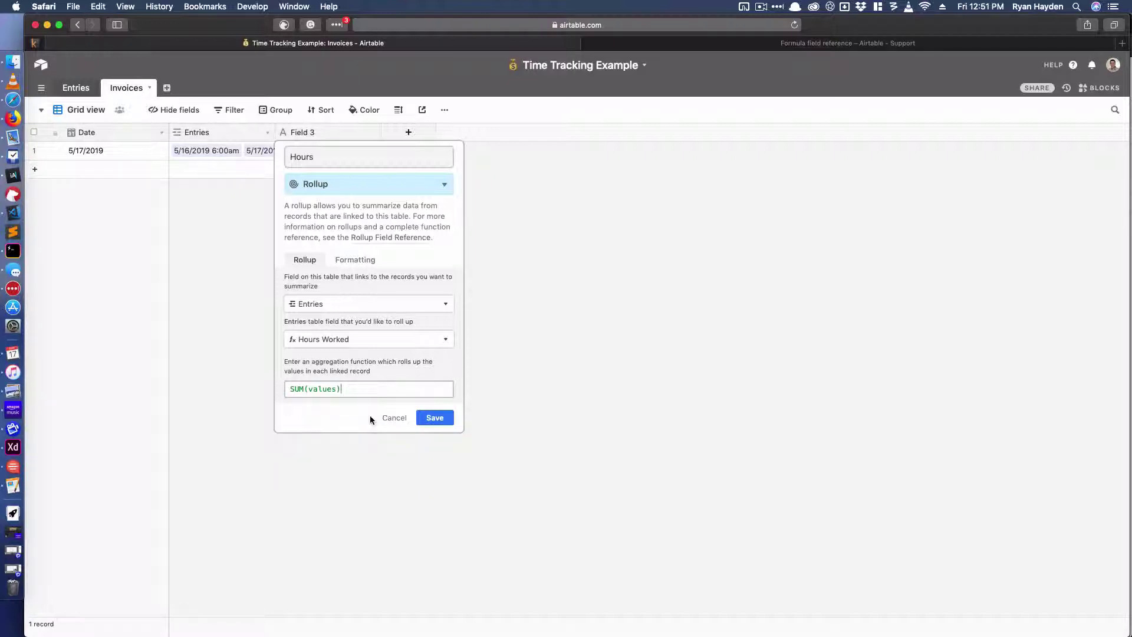
left_click(359, 259)
left_click(338, 294)
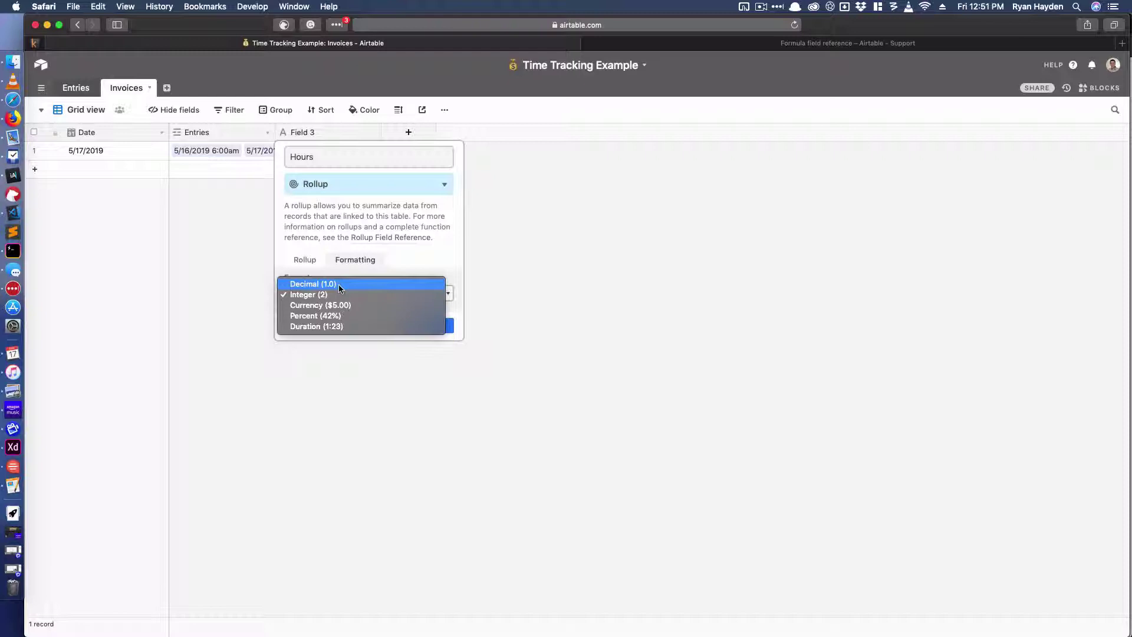
left_click(339, 286)
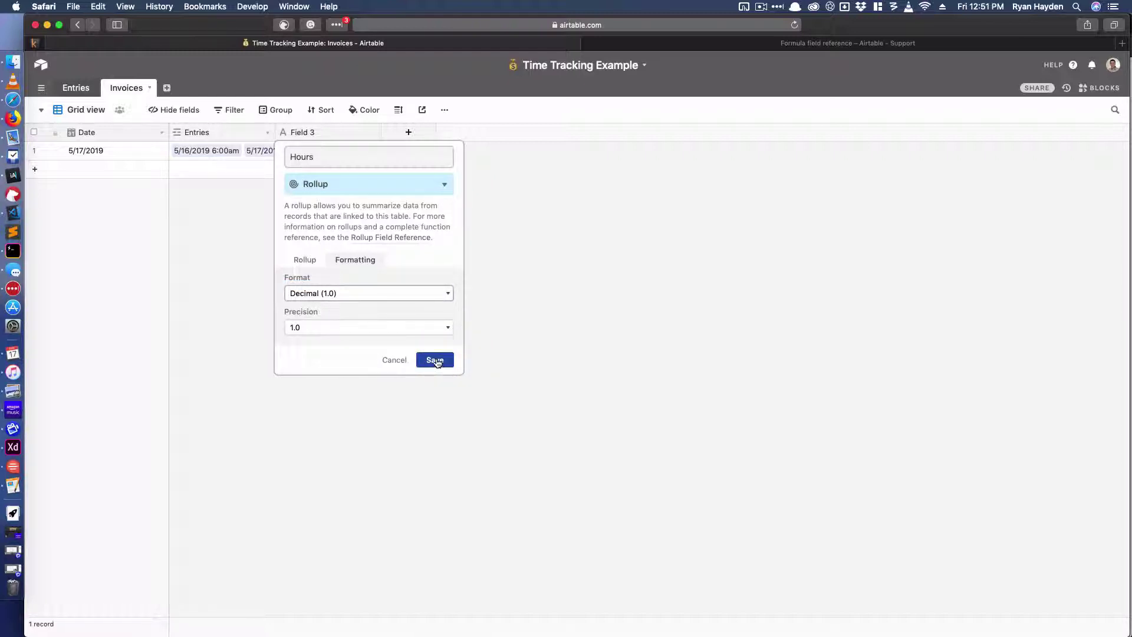
left_click(437, 361)
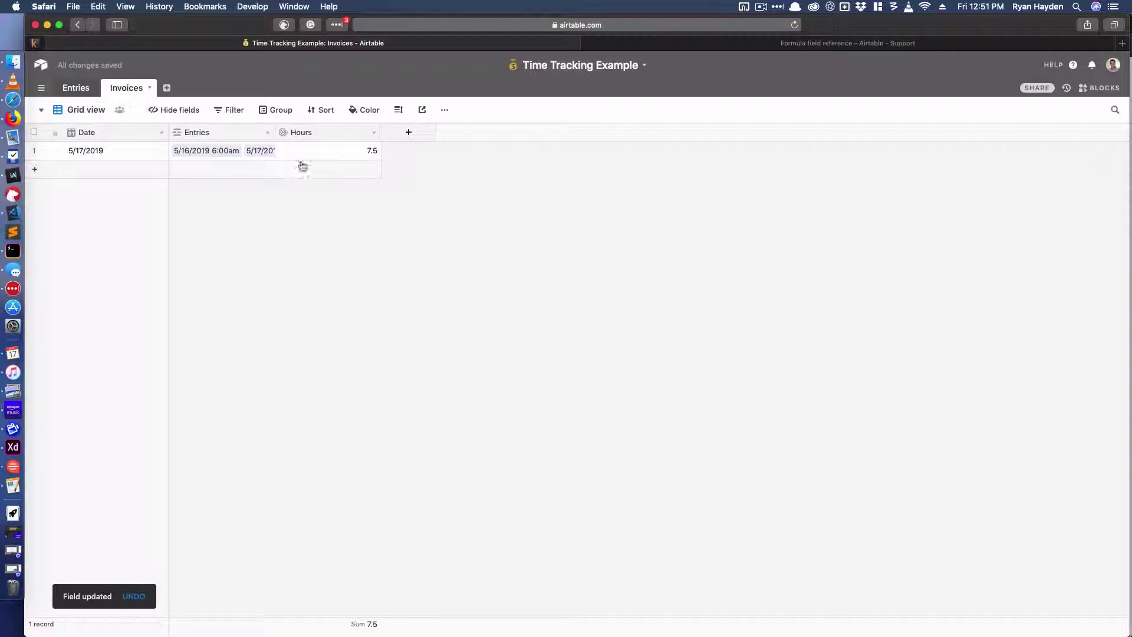
left_click(69, 90)
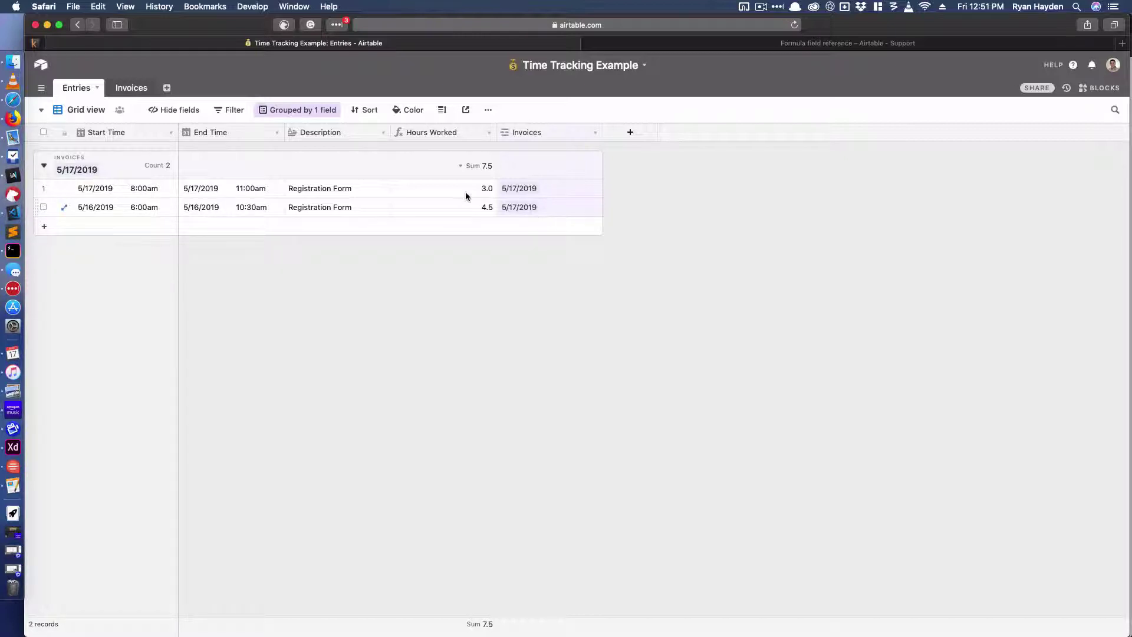
In the Invoices table, create a Checkbox field named Billed.
left_click(127, 88)
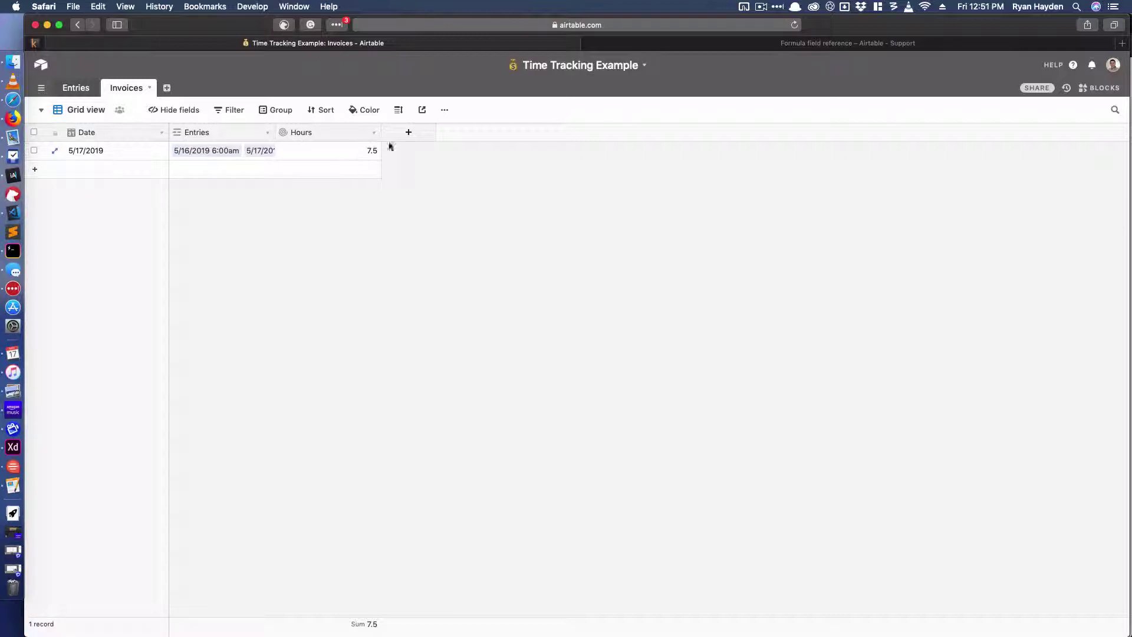
left_click(408, 133)
type("B")
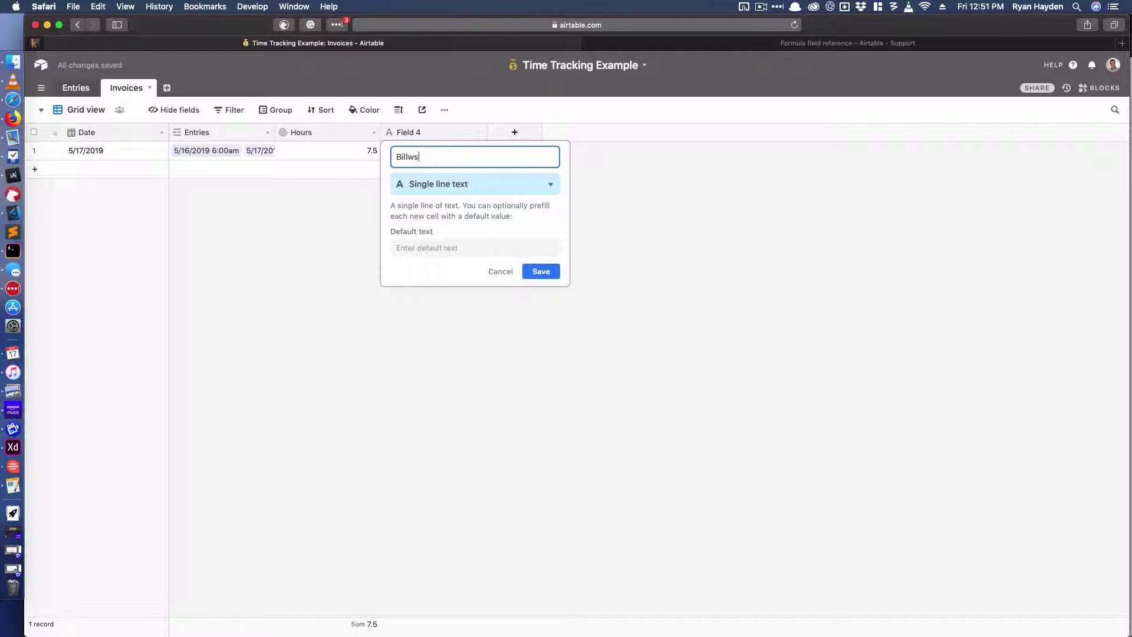
type("illed")
left_click(441, 184)
left_click(480, 295)
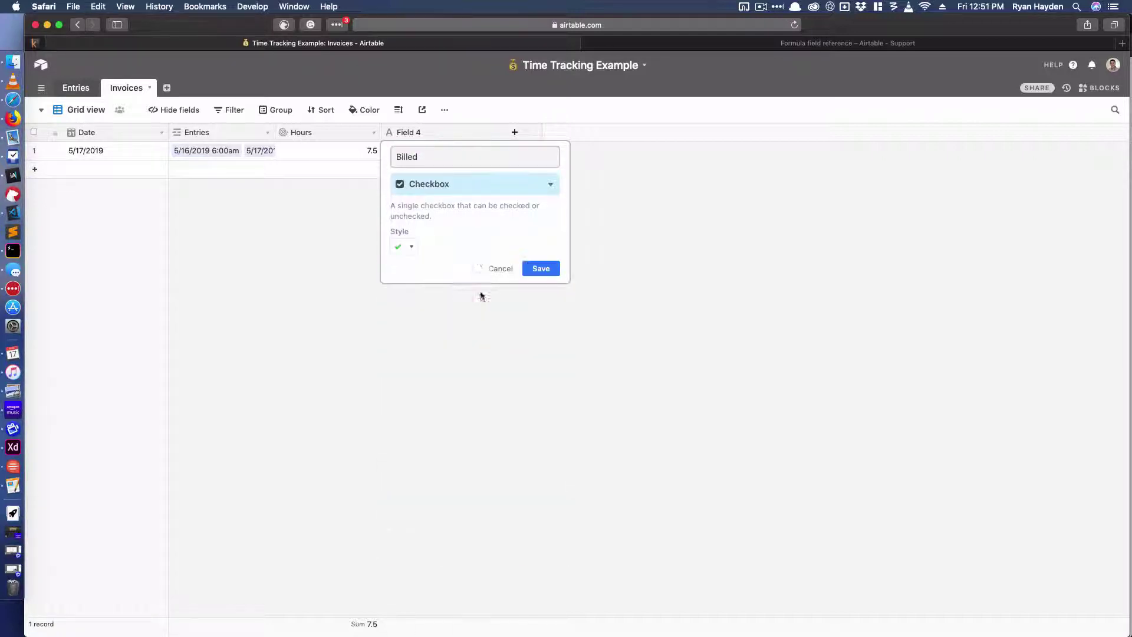
left_click(540, 269)
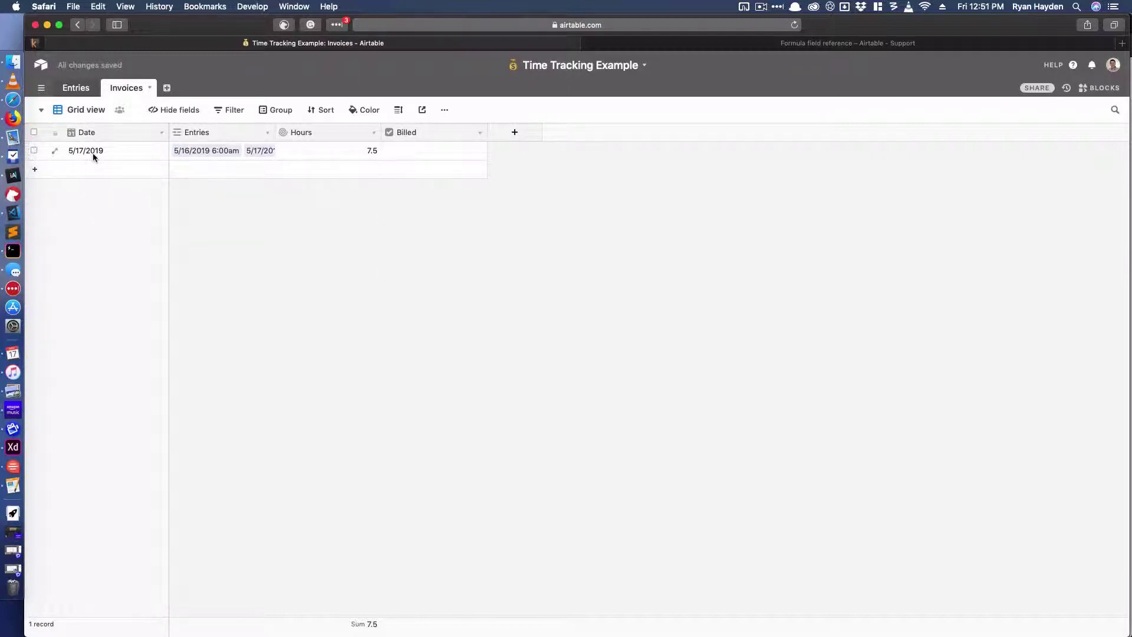
Return to the Entries table, grouped under the 5/17/2019 invoice totalling 7.5 hours.
left_click(75, 89)
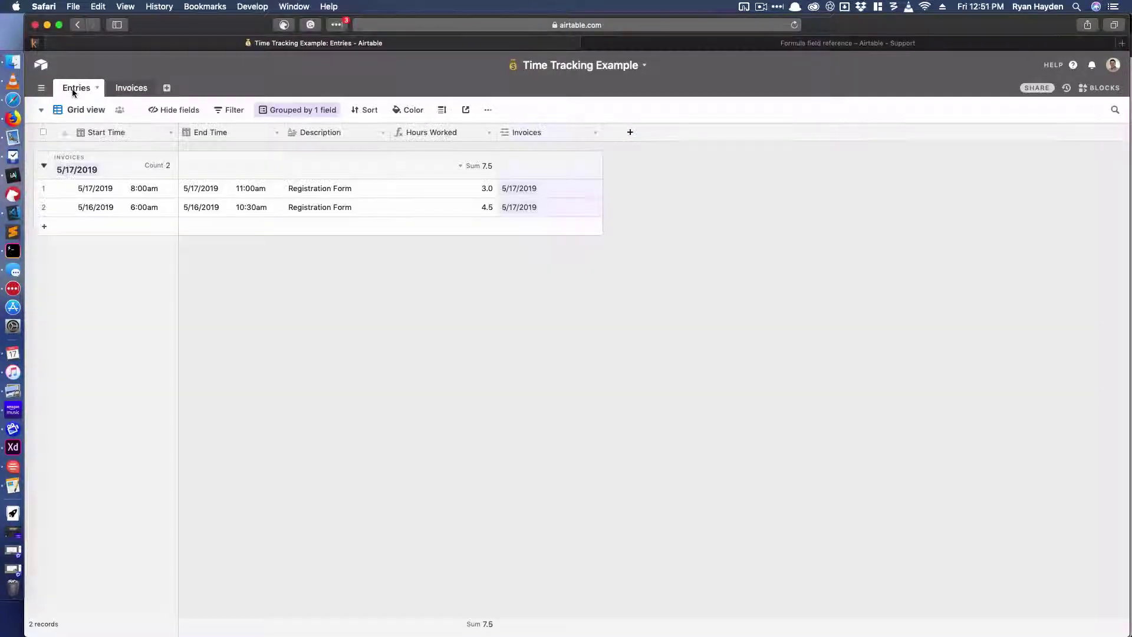